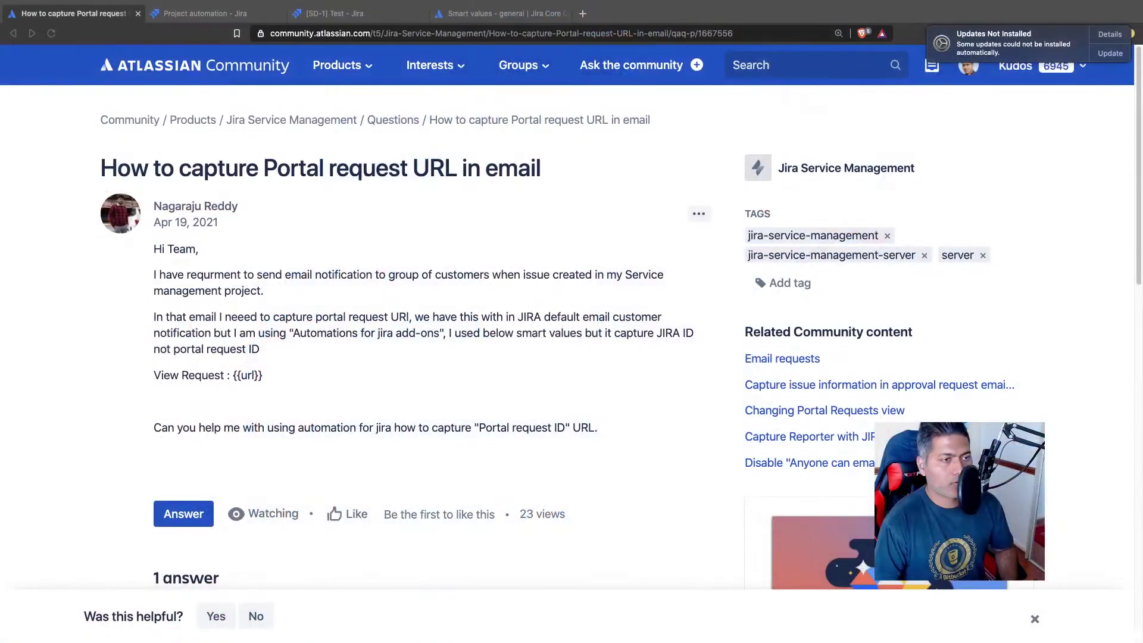
Zoom in on the community question about capturing the portal request URL in email
click(415, 373)
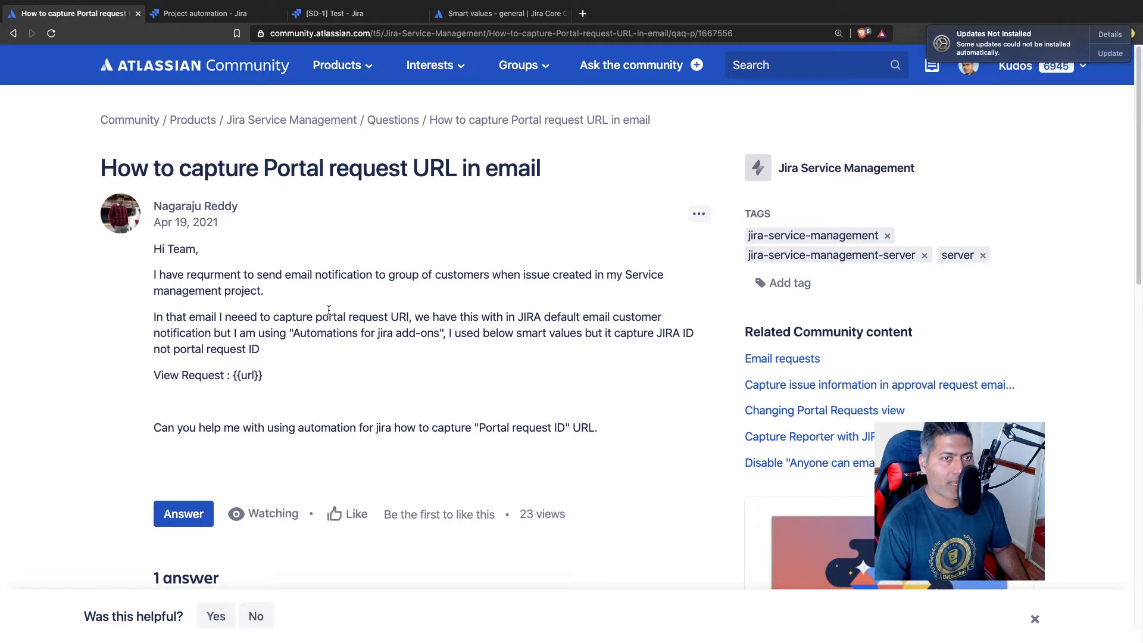
key(super+plus)
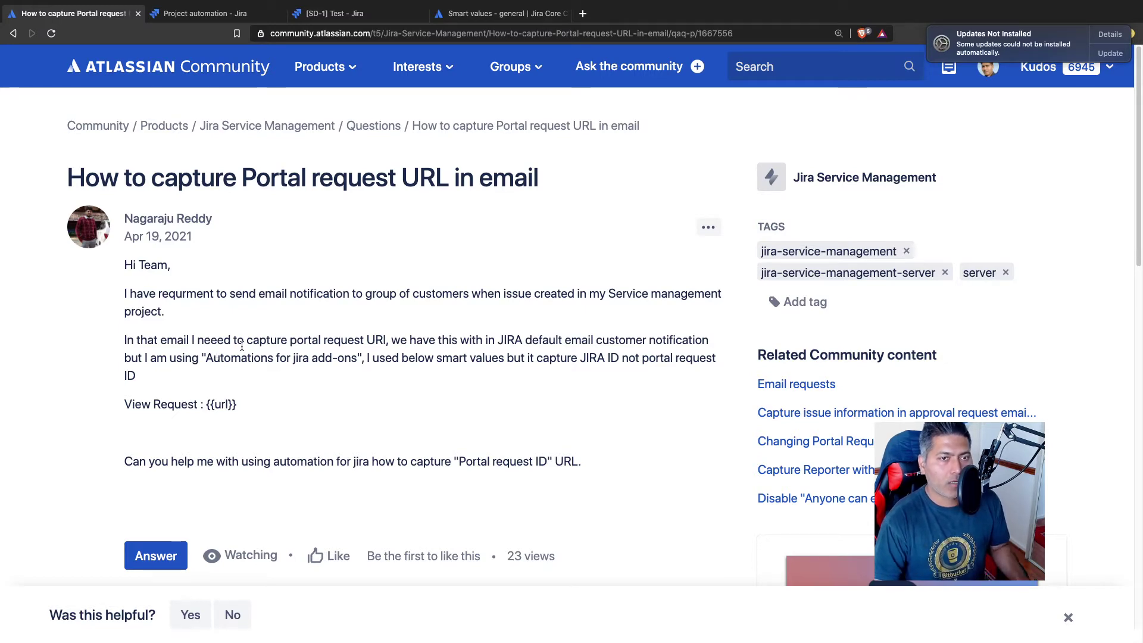
Bring up the Smart values - general documentation and enlarge it
key(ctrl+Tab)
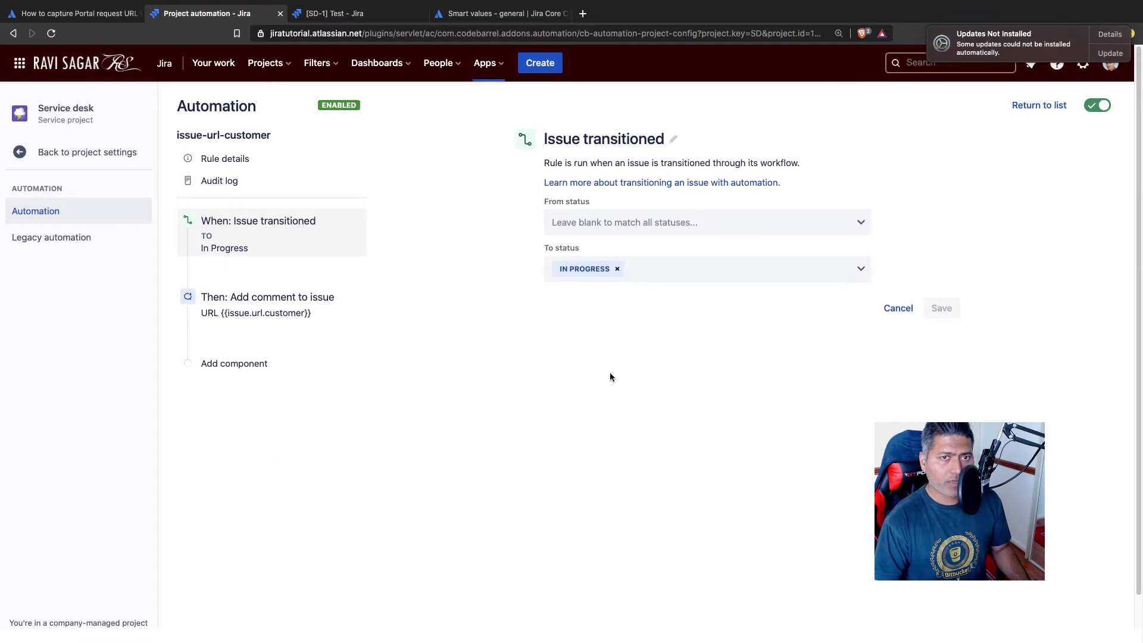
key(ctrl+Tab)
key(ctrl+Tab)
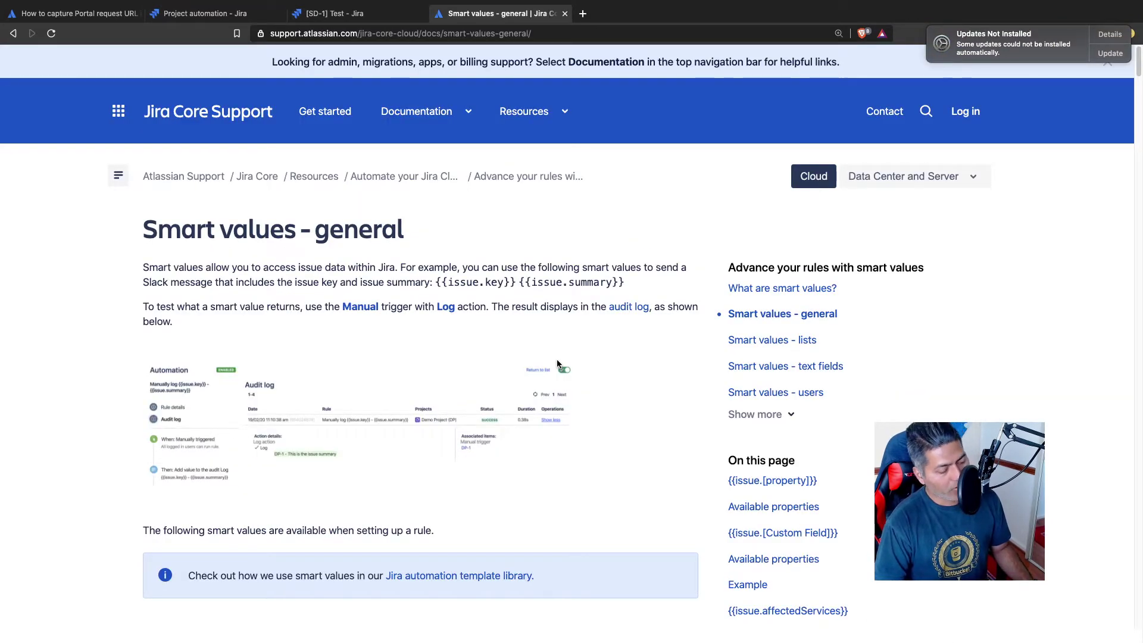
key(super+equal)
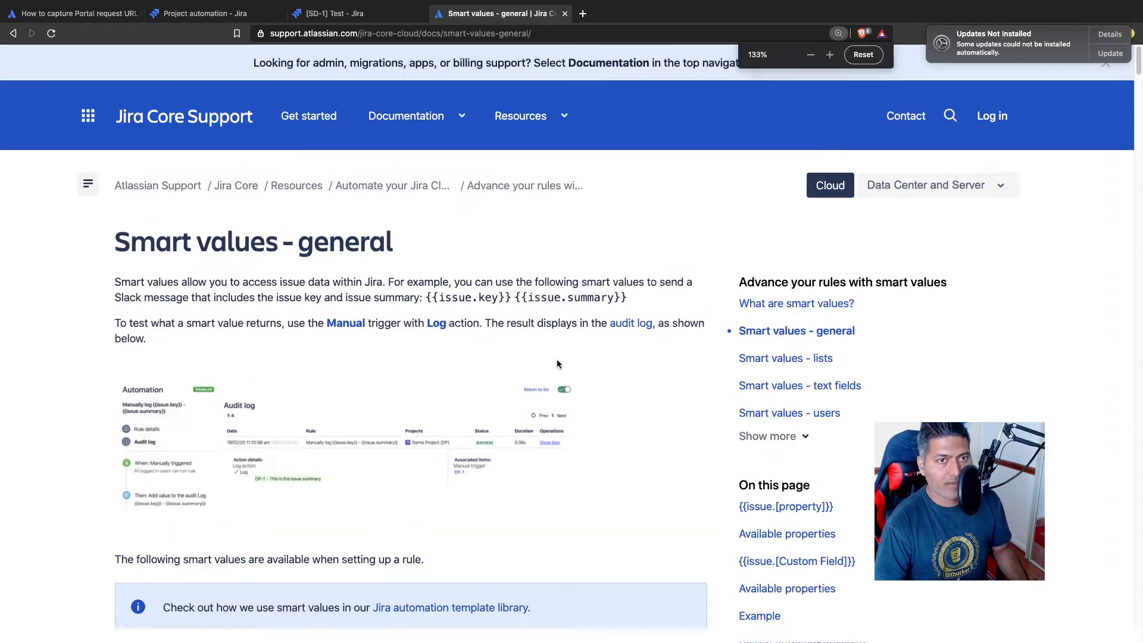
key(super+equal)
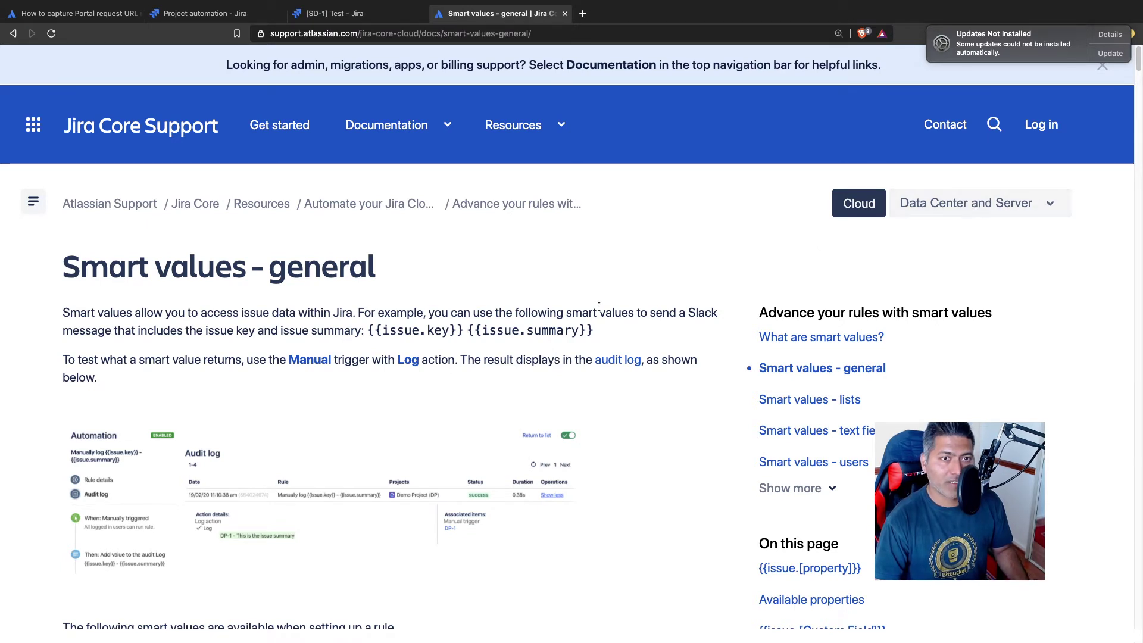
Try the Data Center and Server 8.16 version of the page, then dismiss the not-found notice
click(970, 211)
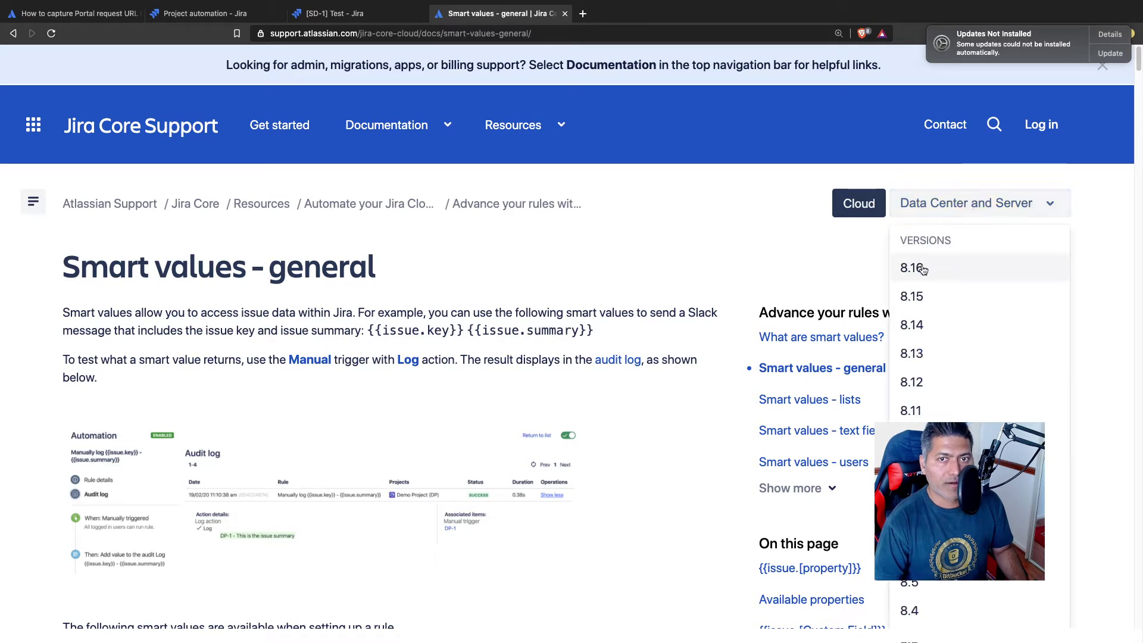
click(917, 268)
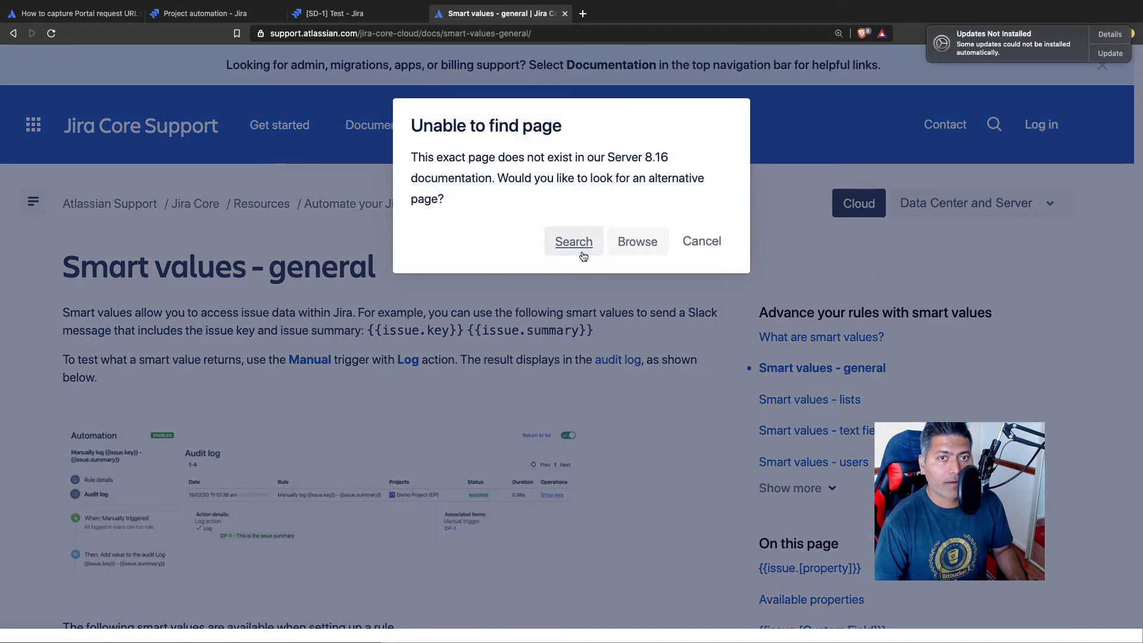
click(584, 250)
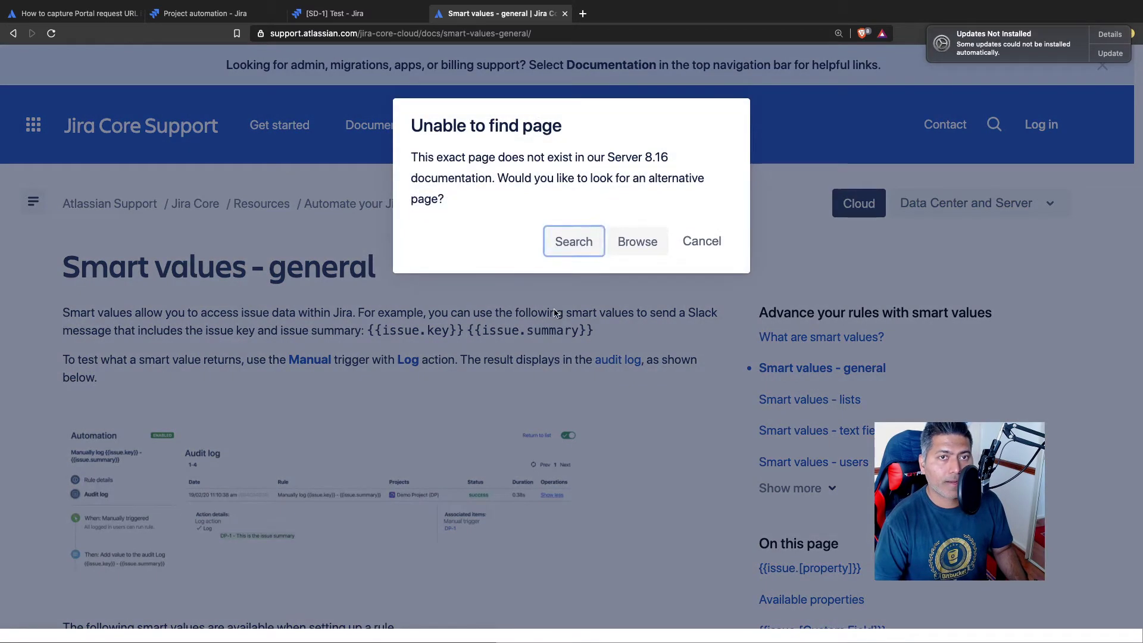
click(702, 241)
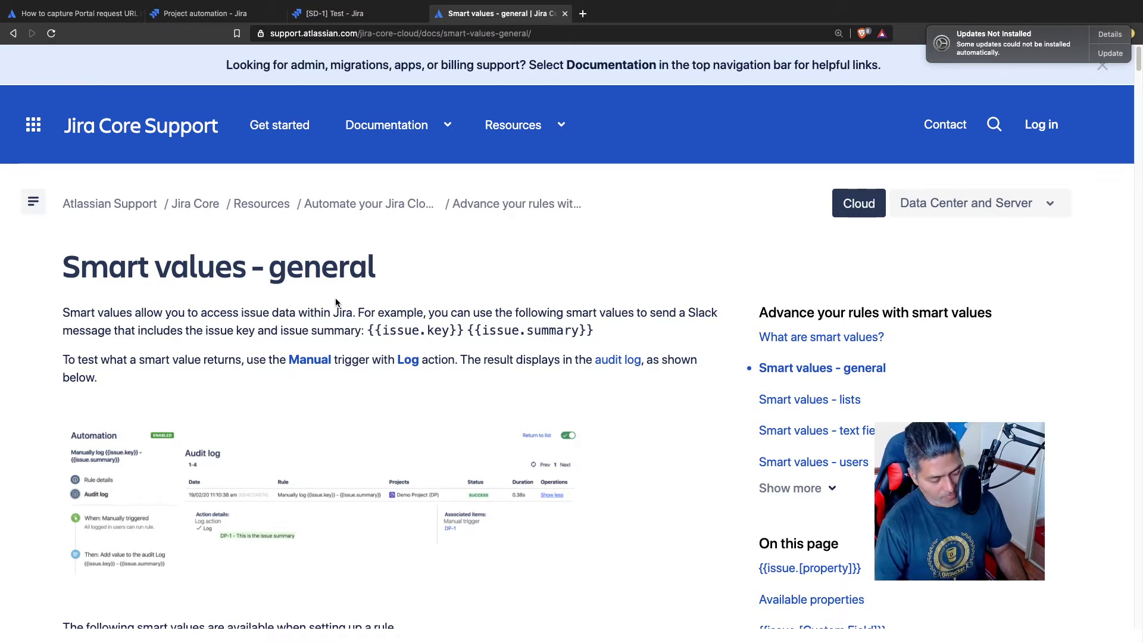
Find 'url' in the smart values docs and select the {{issue.url}} heading
key(super+f)
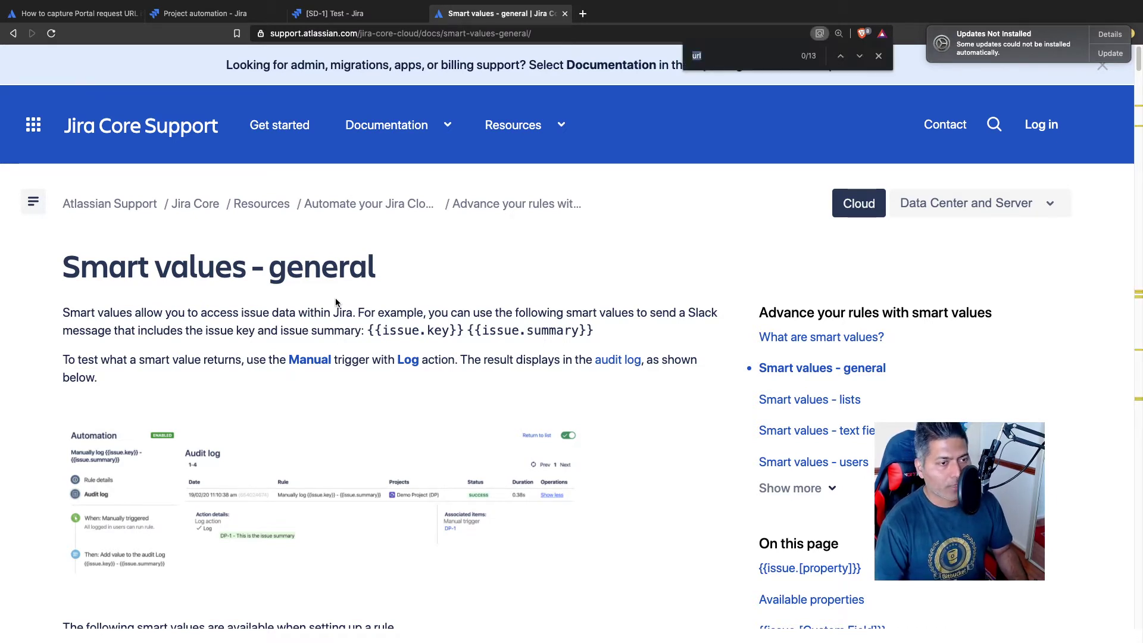
key(Return)
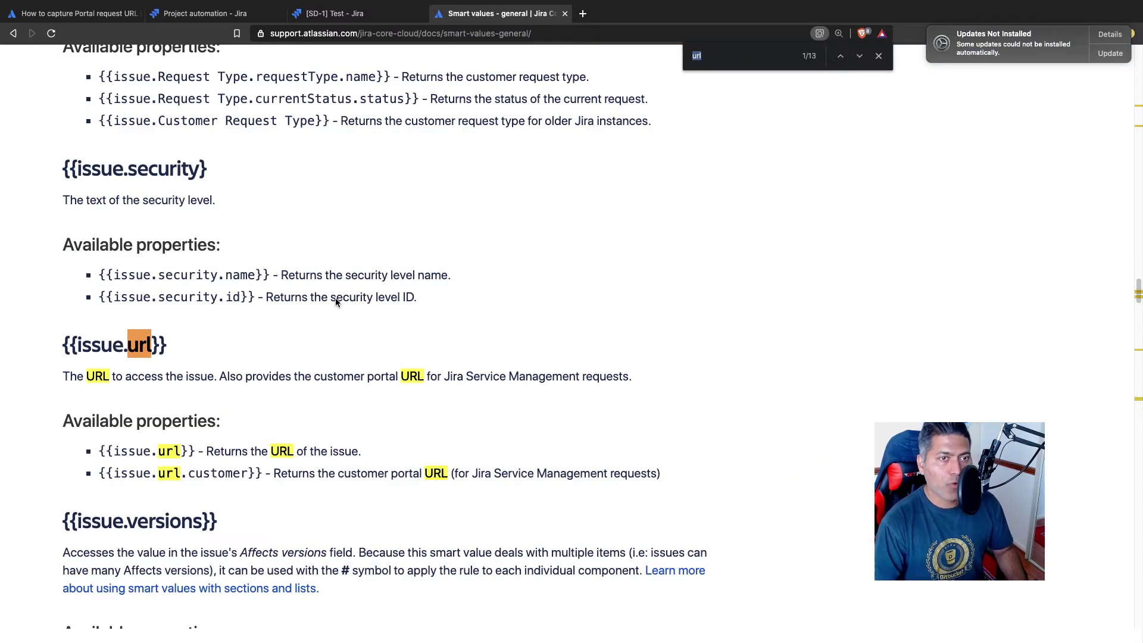
triple_click(132, 344)
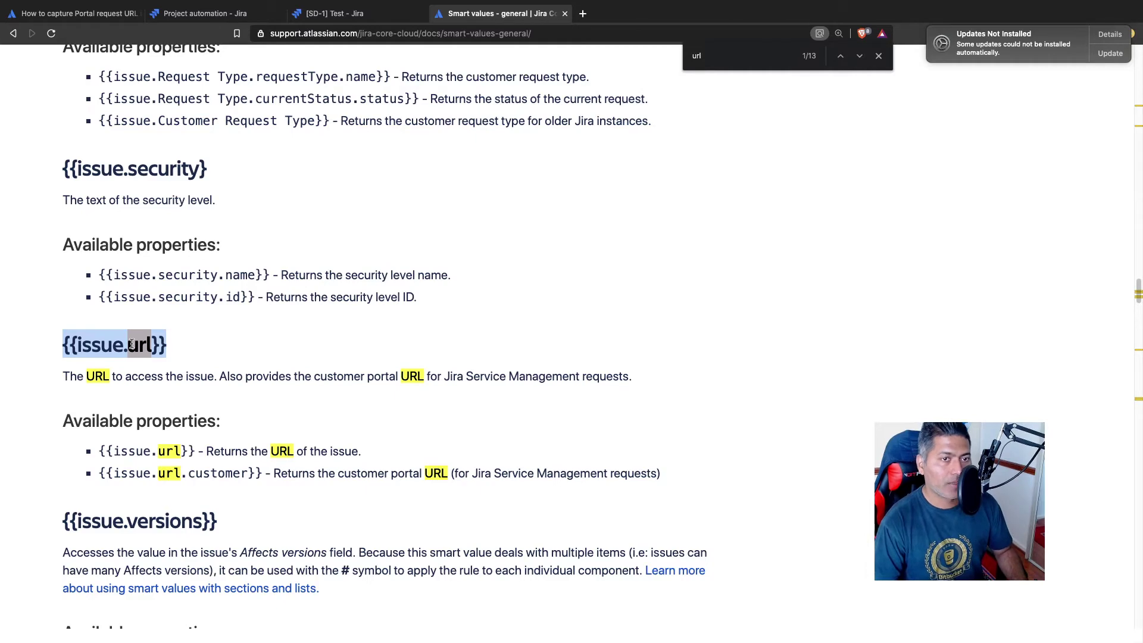
scroll(168, 391, down, 1)
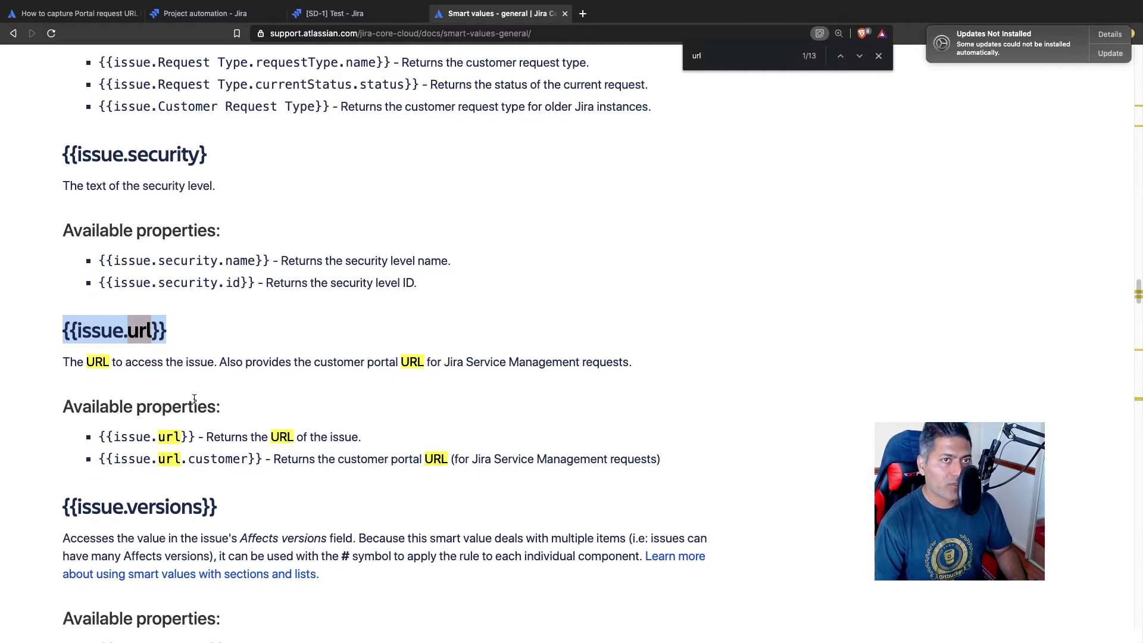
click(356, 18)
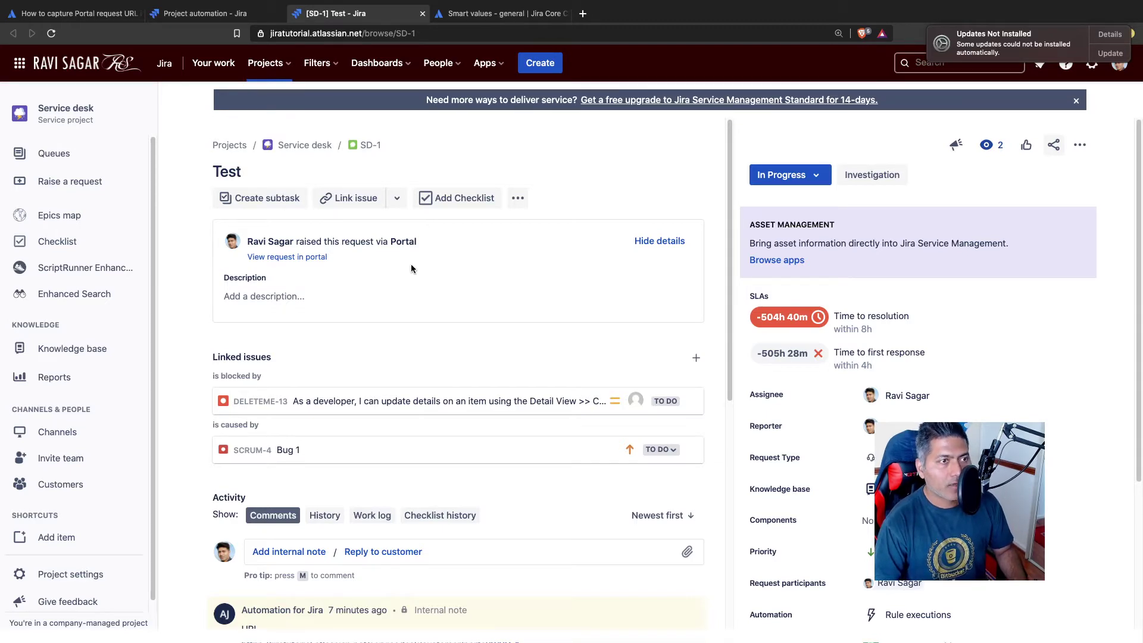
Open SD-1's request in the customer portal in a new tab and review it
key(super+equal)
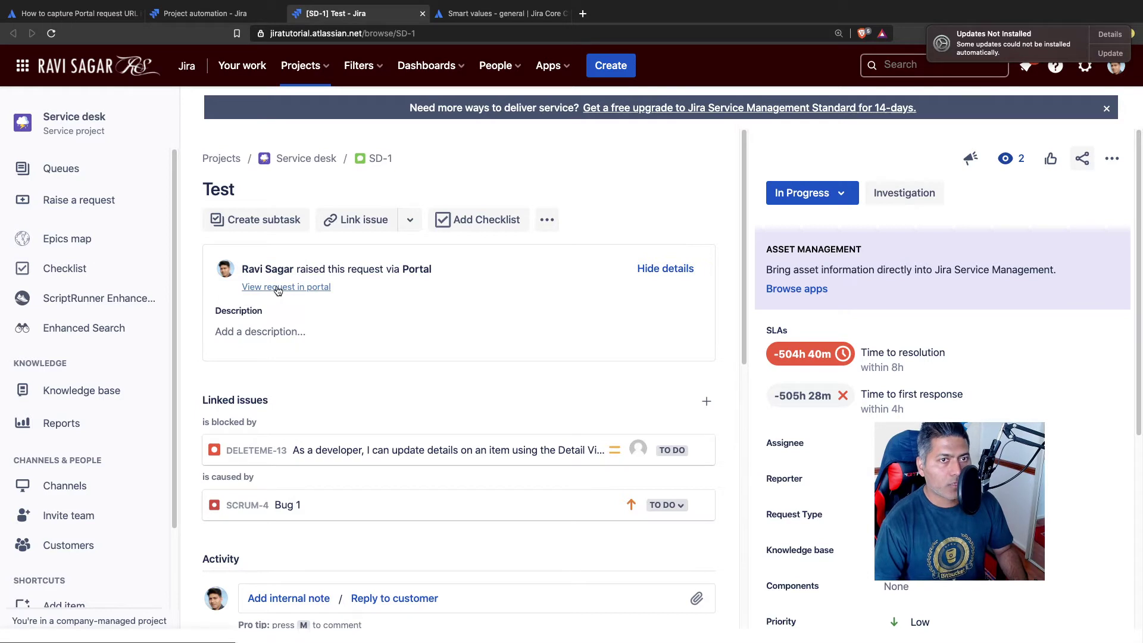
super+click(278, 287)
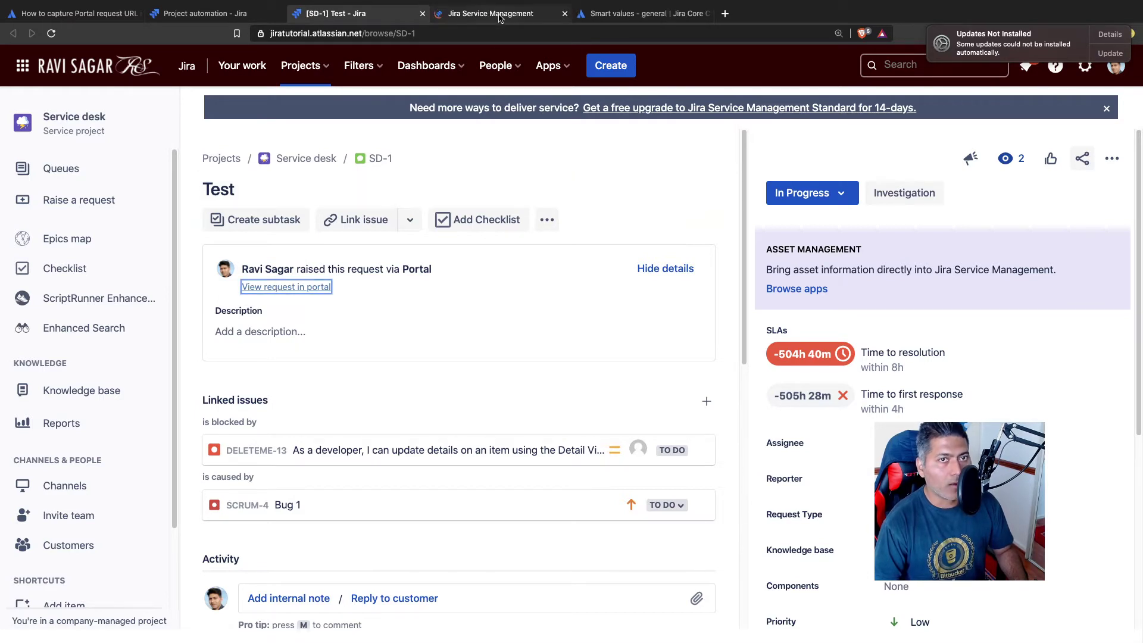
click(499, 14)
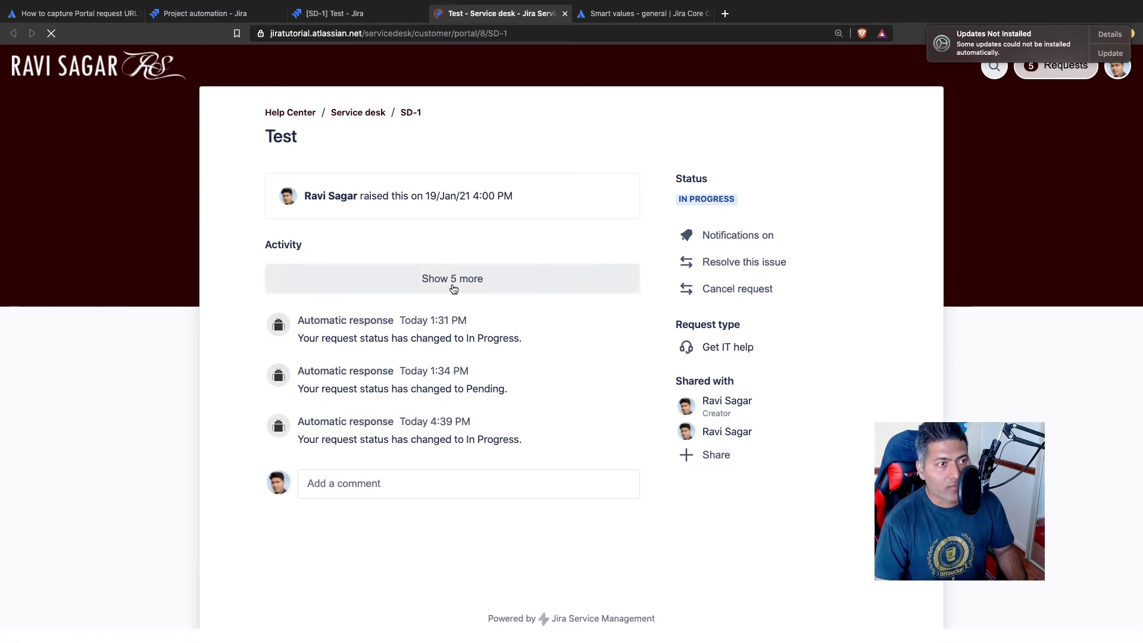
click(345, 13)
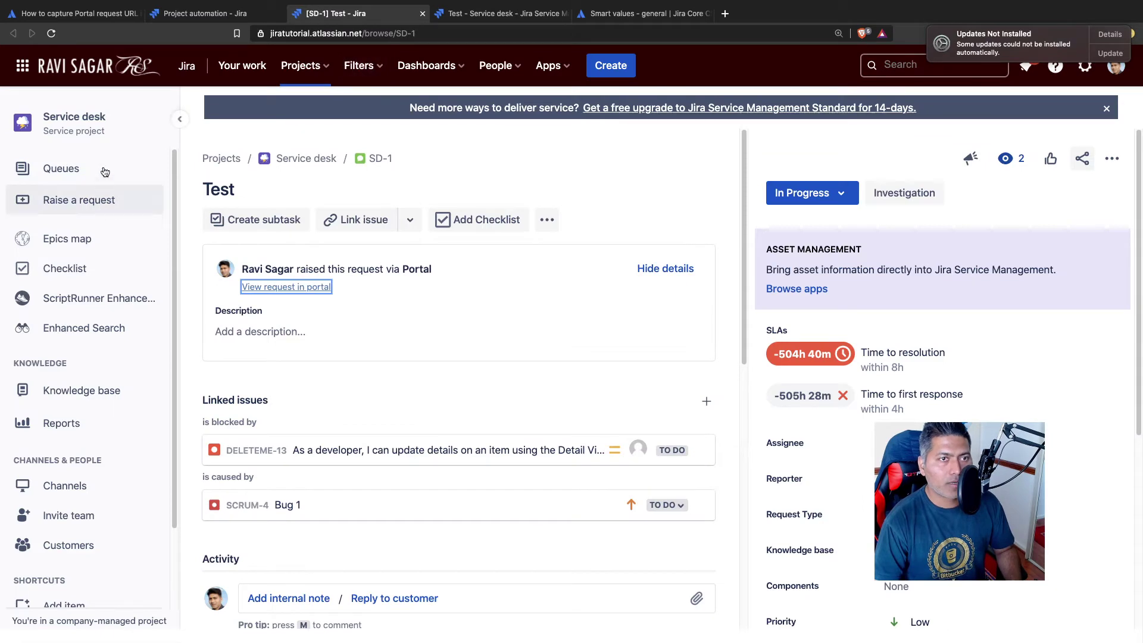
Check that the rule's comment action uses {{issue.url.customer}}, then add a component below the trigger
click(197, 13)
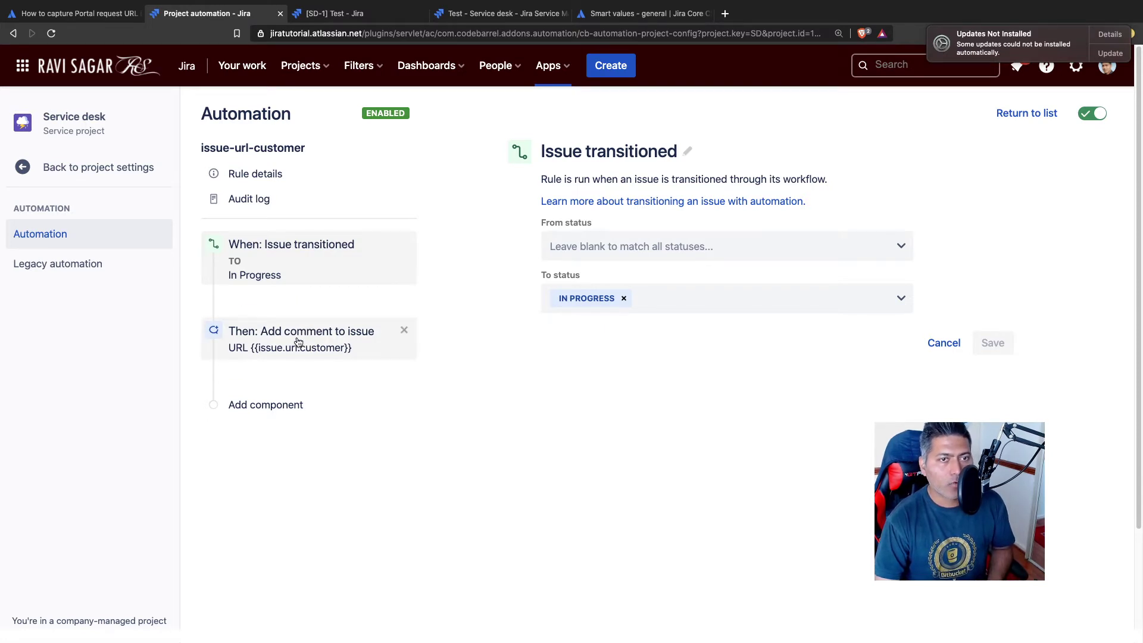
click(944, 341)
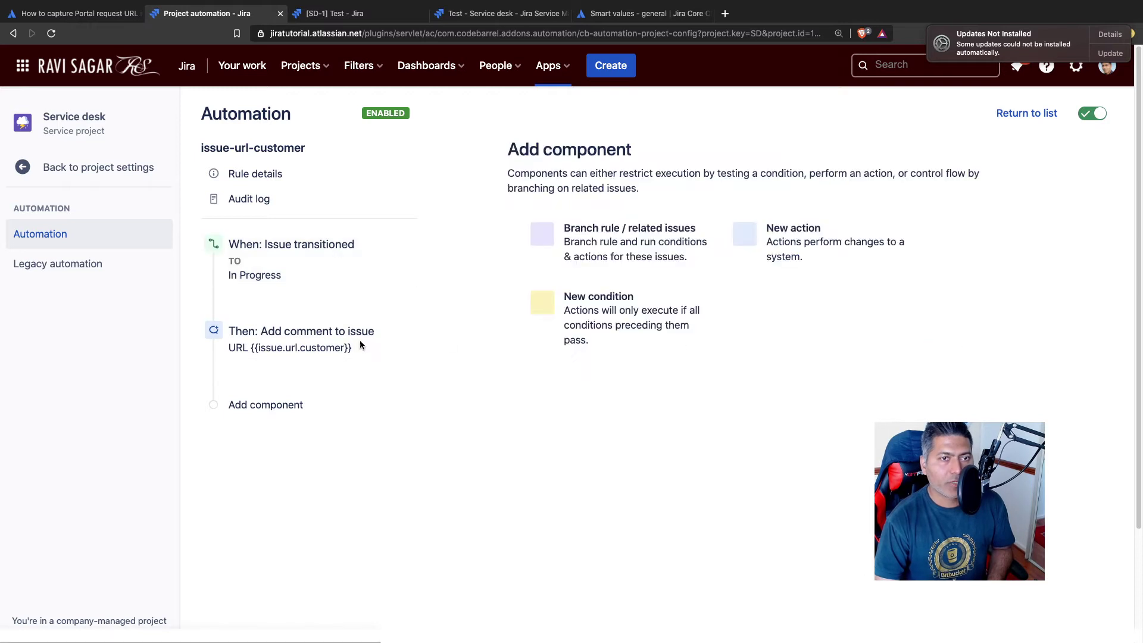
click(364, 327)
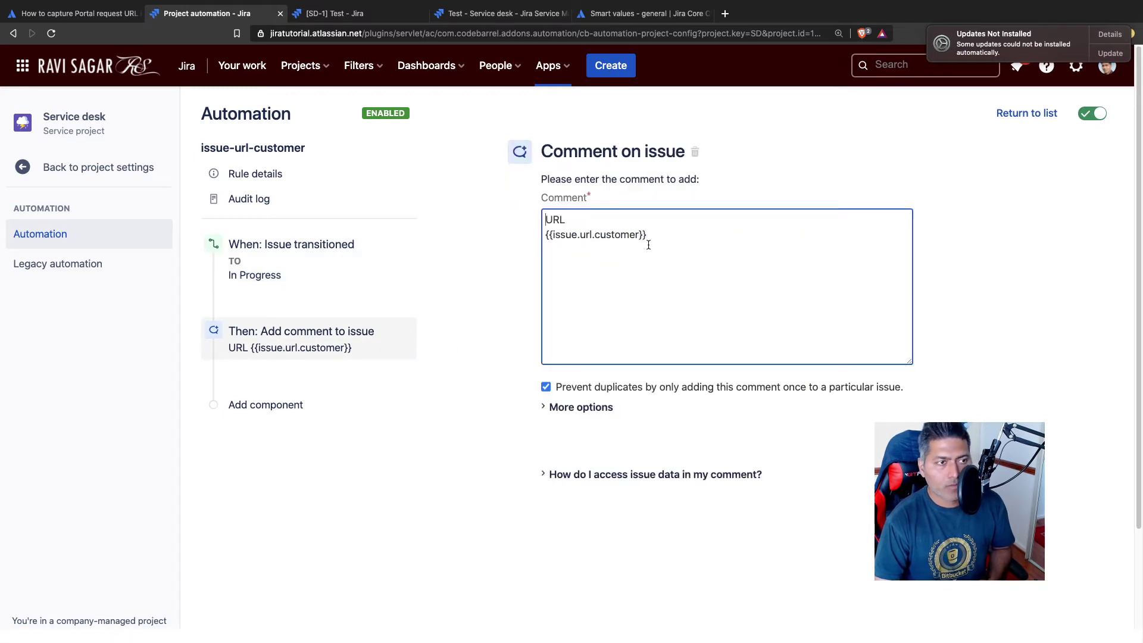
drag(661, 234, 541, 236)
key(super+c)
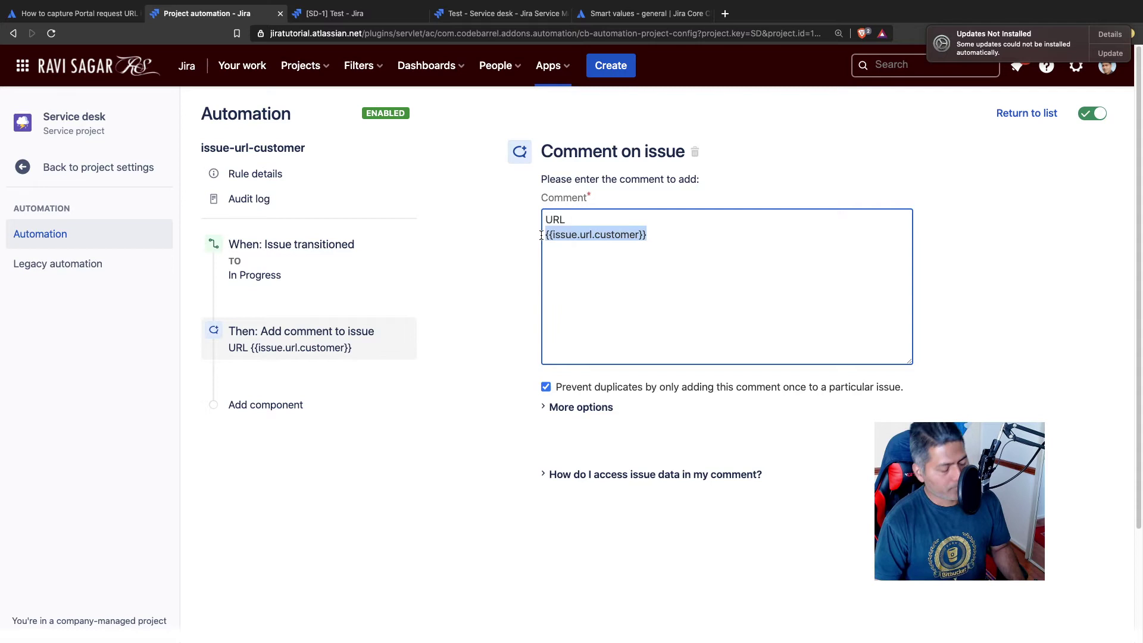
key(super+plus)
key(super+plus)
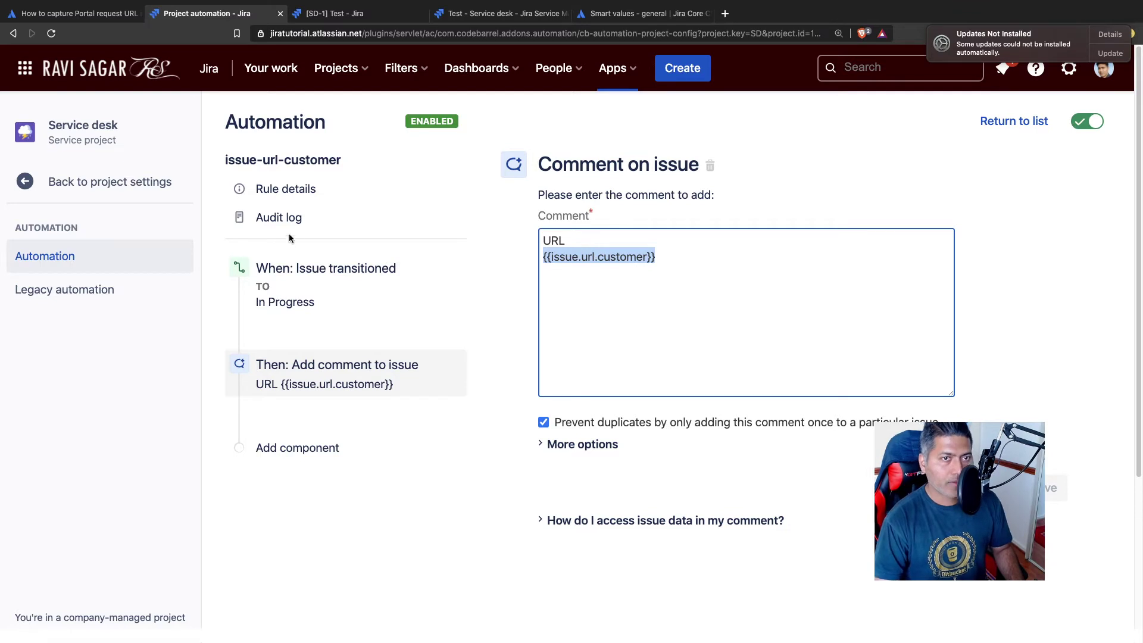
click(294, 327)
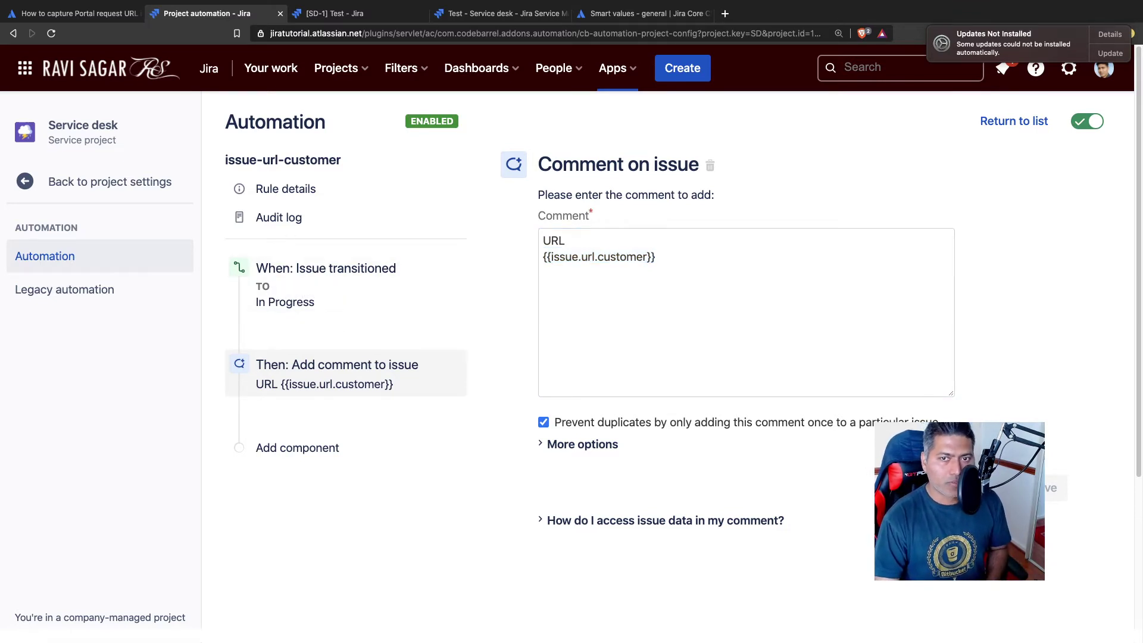
click(297, 448)
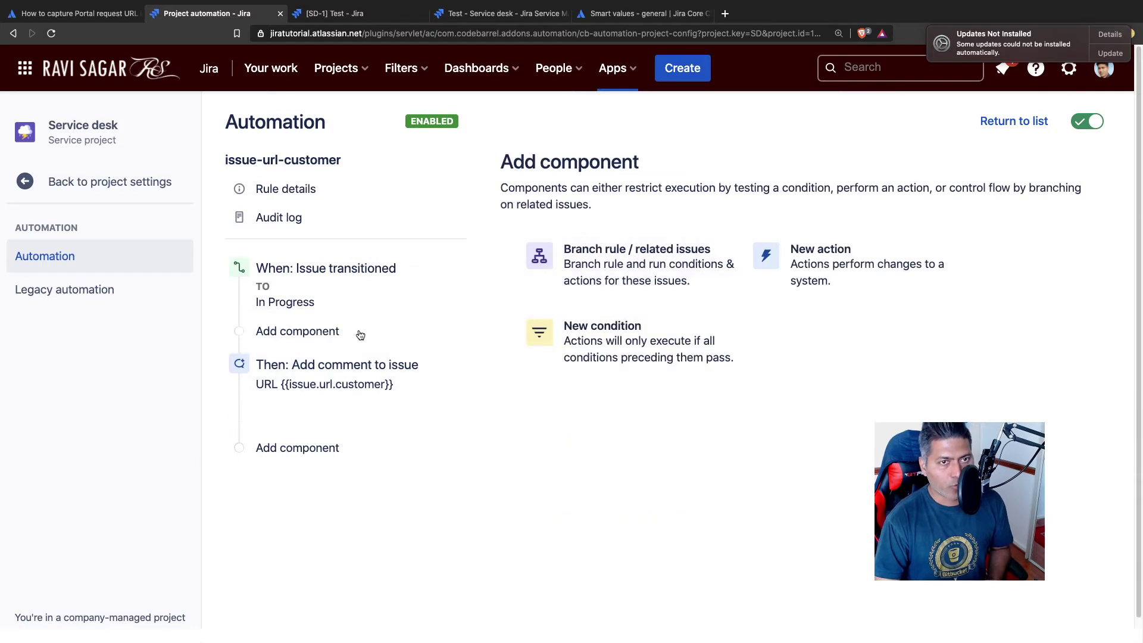
Insert a new Log action between the Issue transitioned trigger and the comment
click(342, 307)
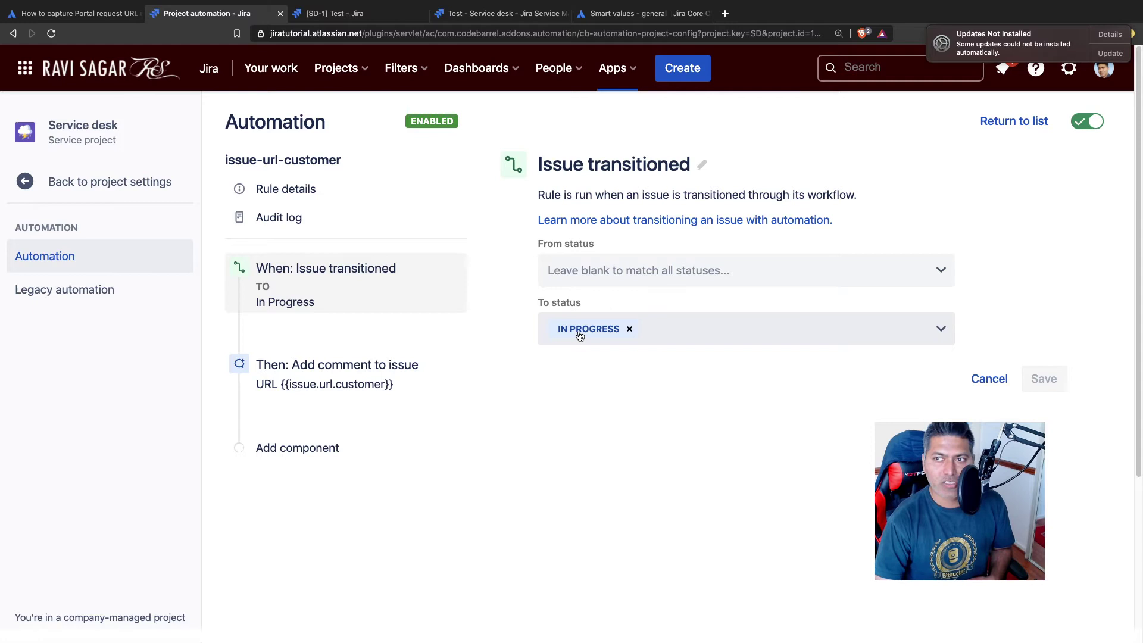
mouse_move(302, 344)
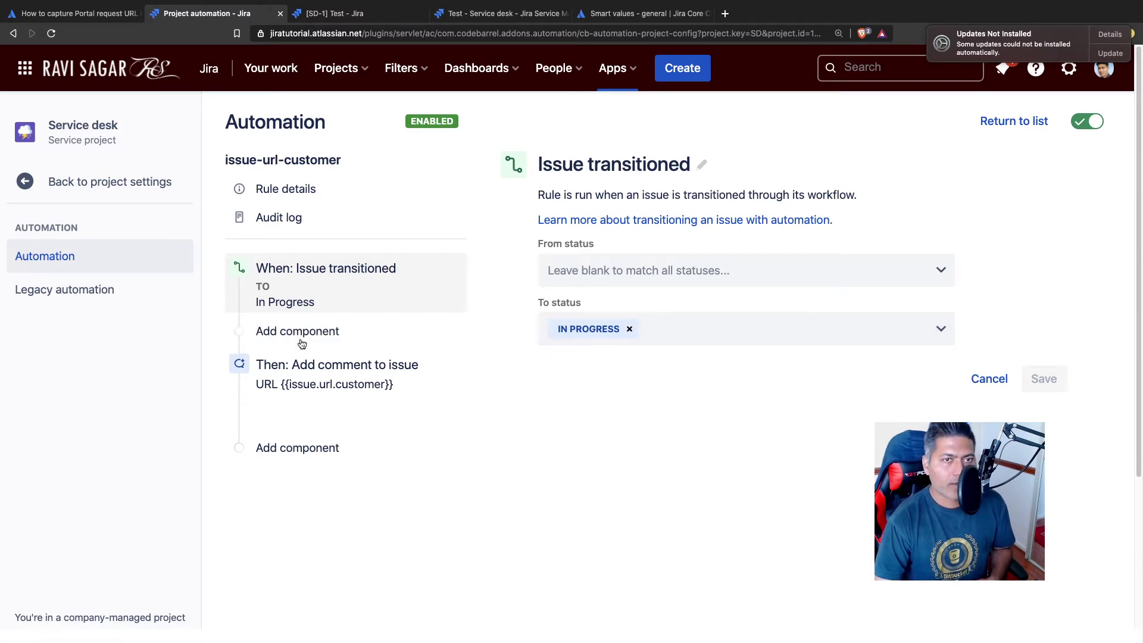
click(985, 379)
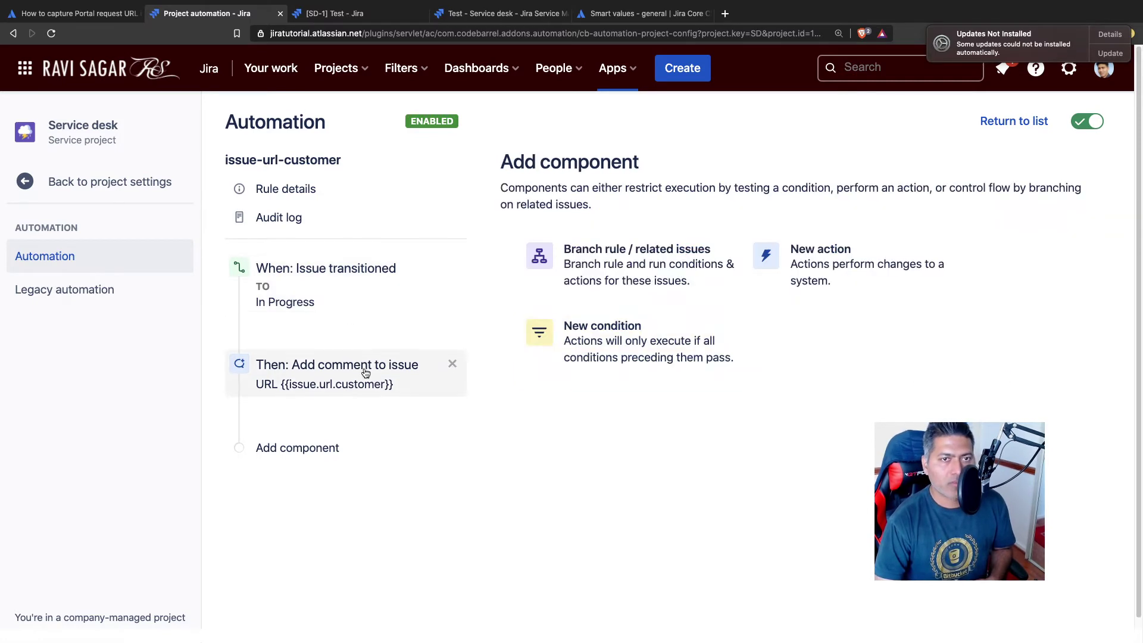
click(334, 333)
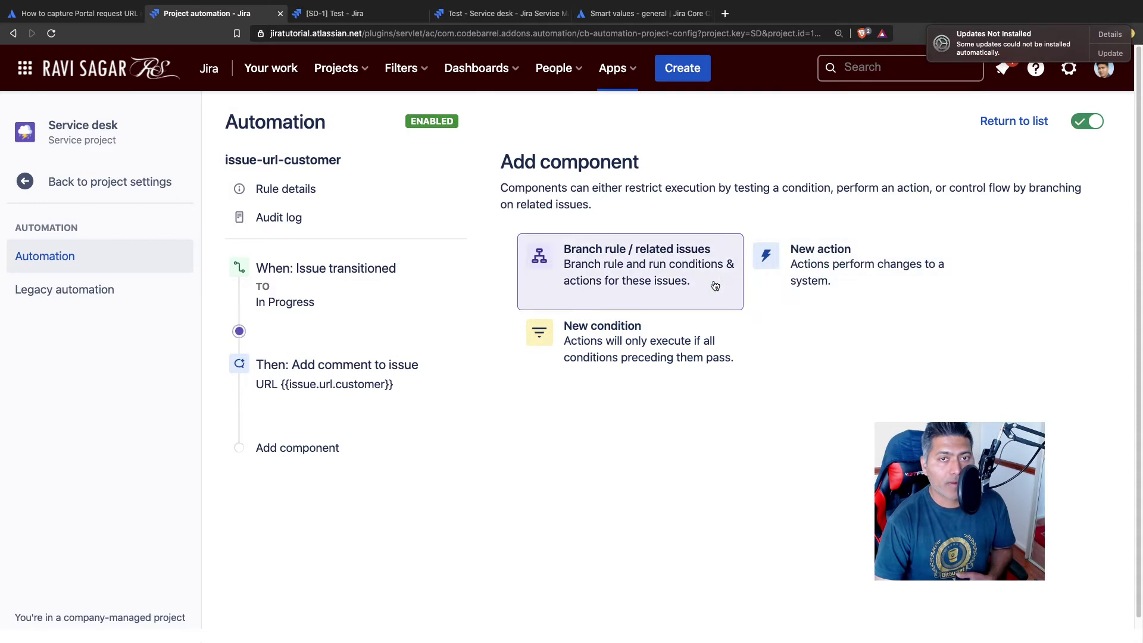
click(842, 258)
click(747, 238)
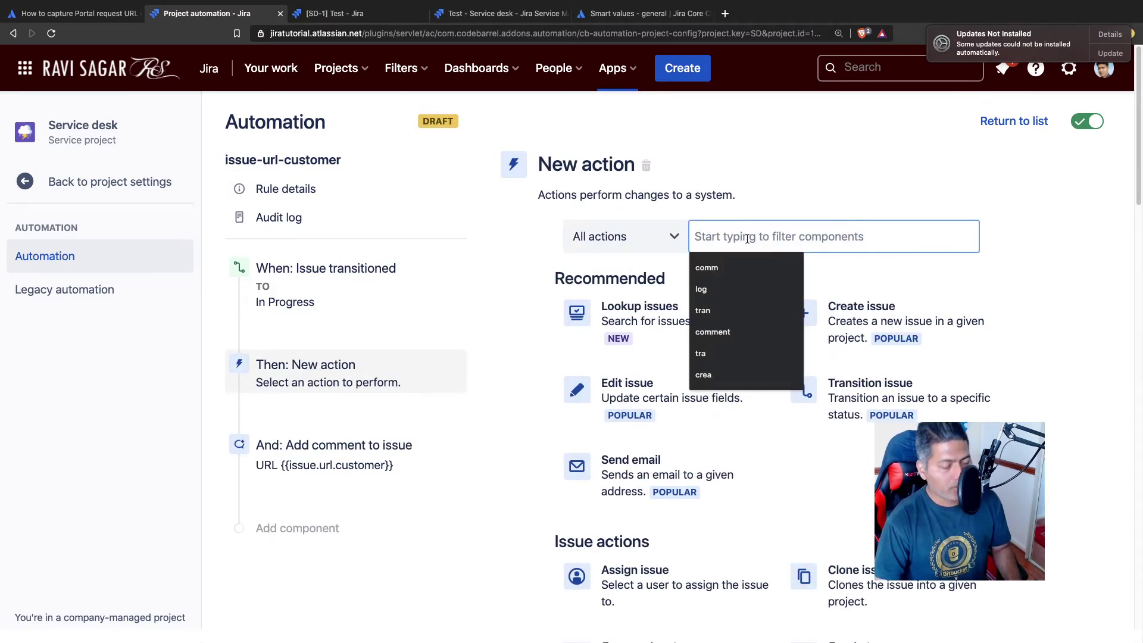
text(log)
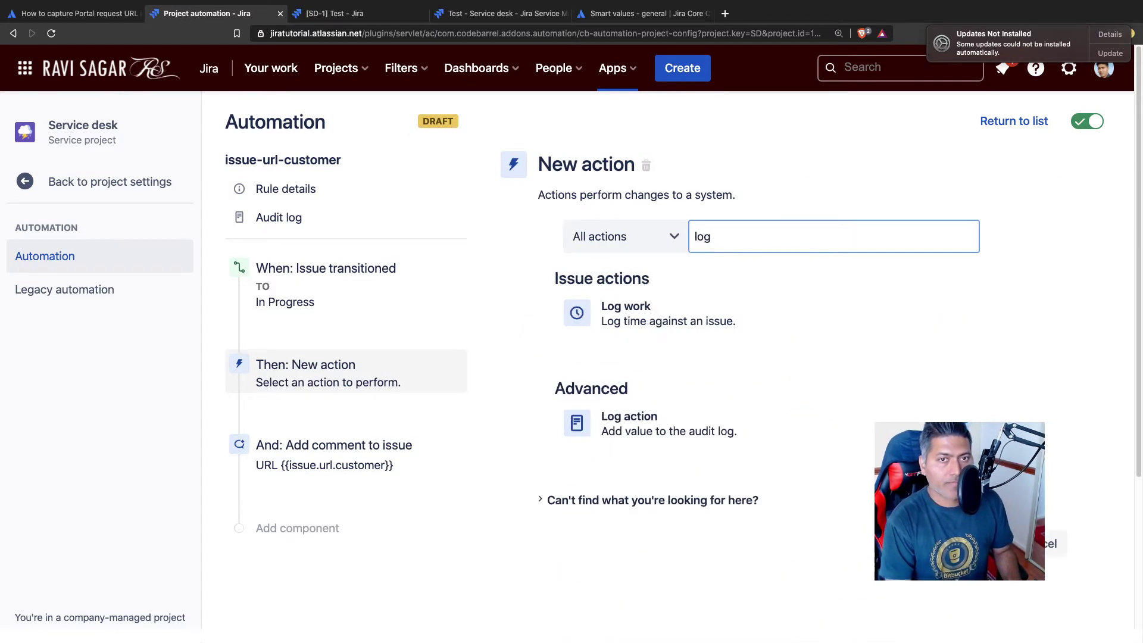
click(732, 431)
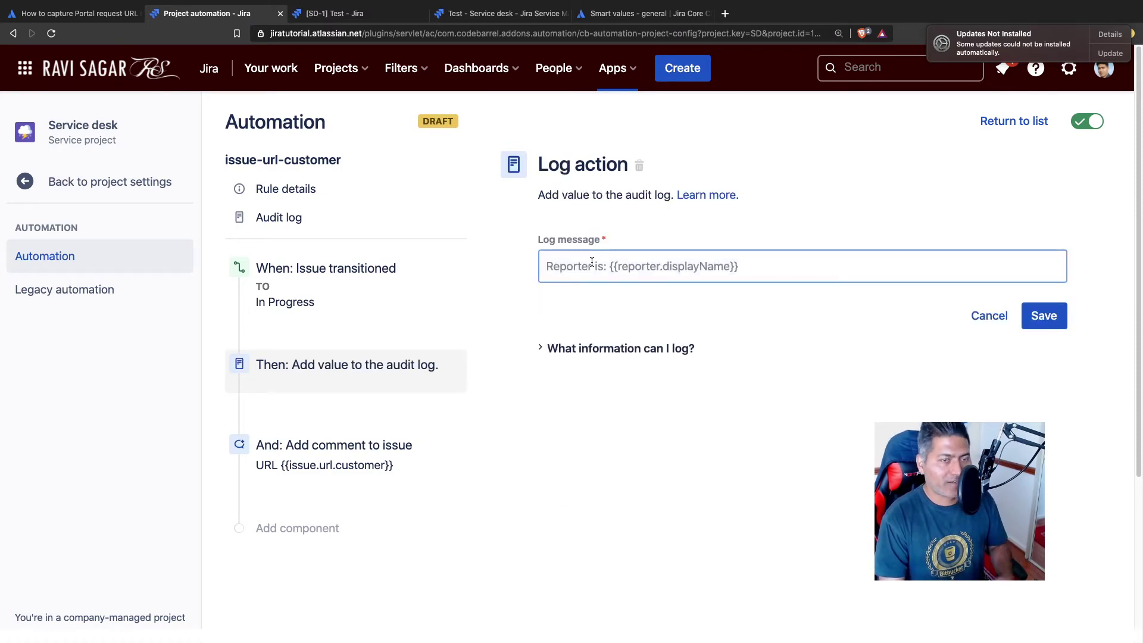
Set the log message to {{issue.url.customer}}, save the step and publish the rule
key(super+v)
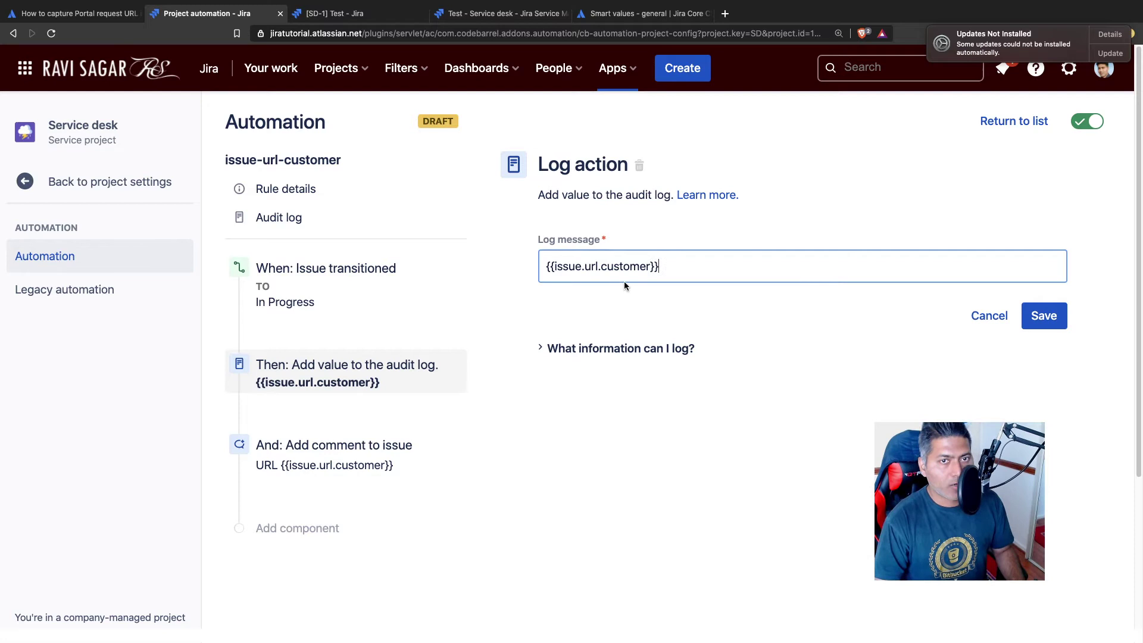
click(1051, 325)
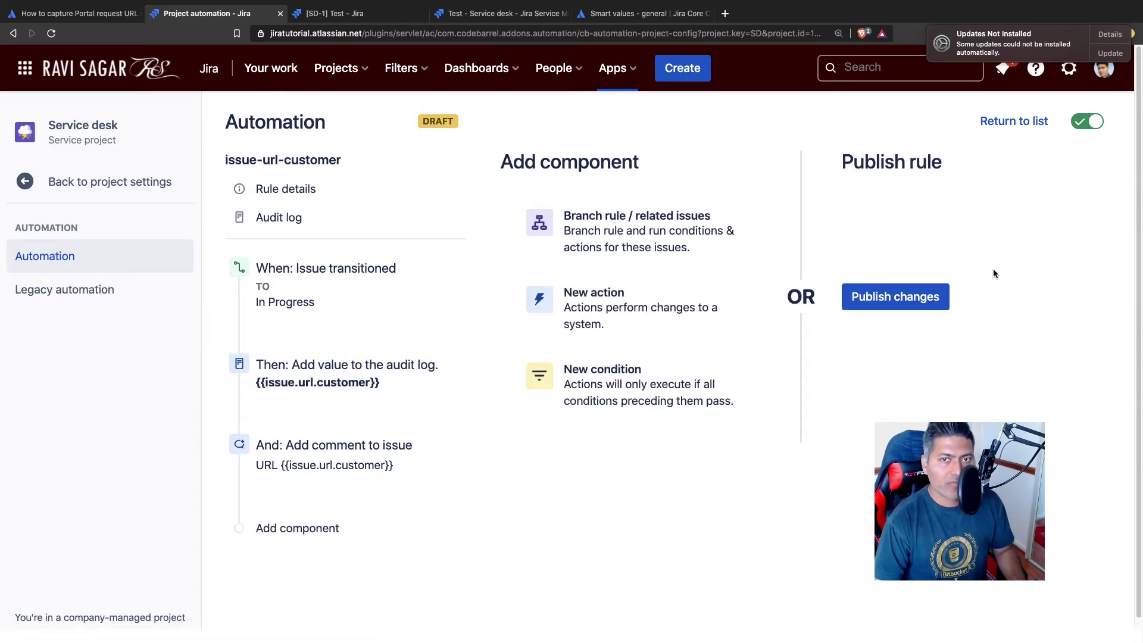
click(902, 307)
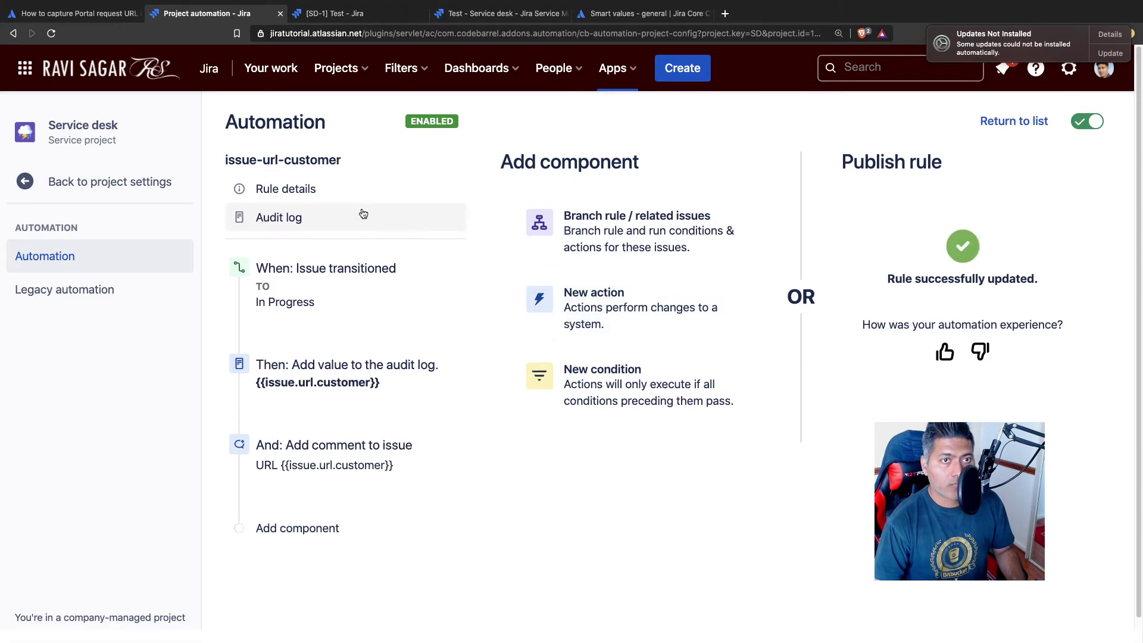
Give the rule the description 'Display the issue url using smart value.'
click(304, 190)
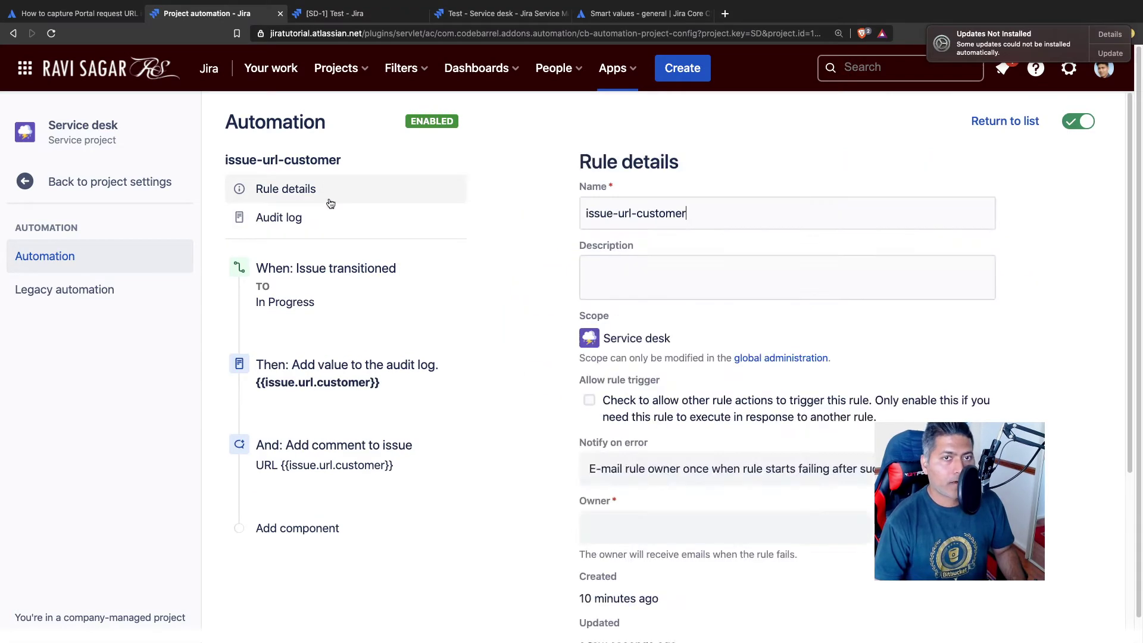
click(659, 277)
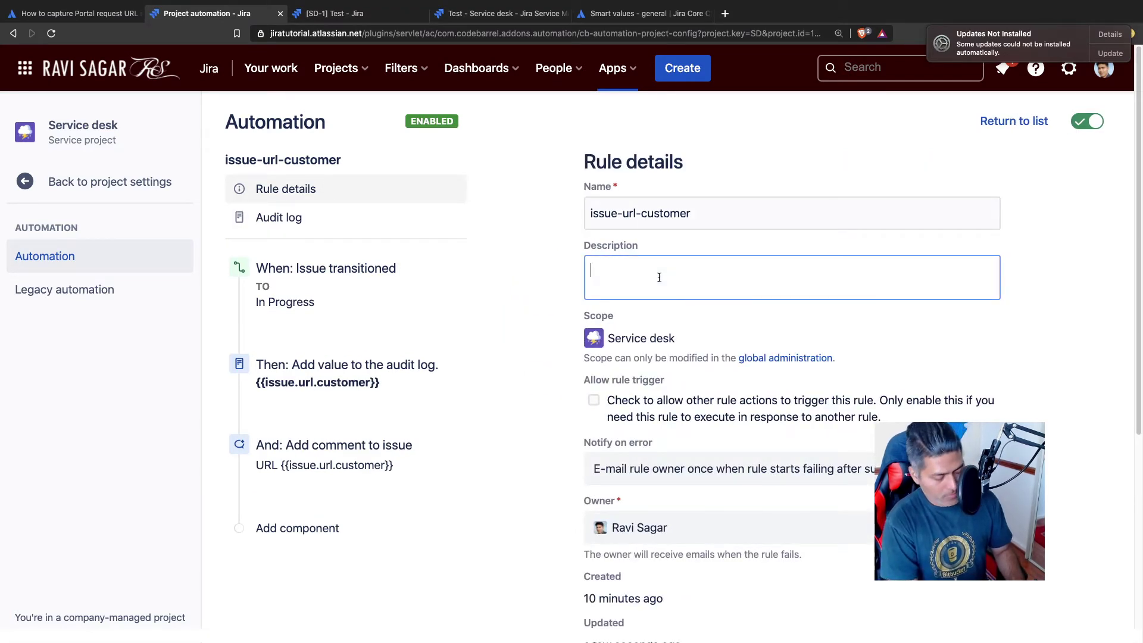
text(Di)
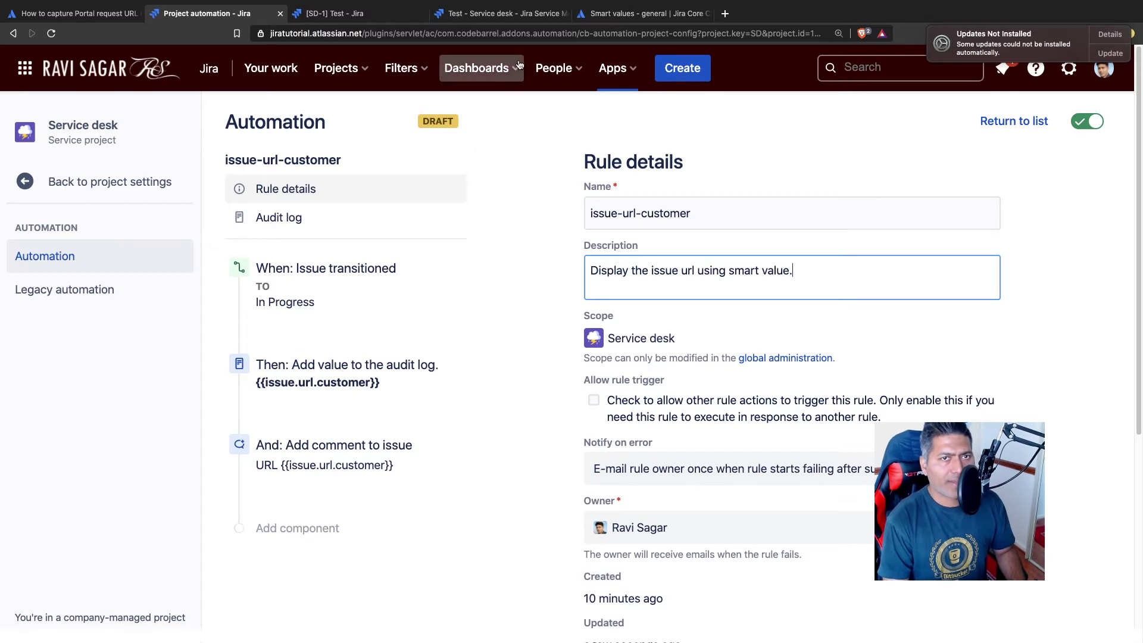
click(546, 22)
Look up the {{issue.url}} smart value in the docs, then return to the rule editor
click(636, 24)
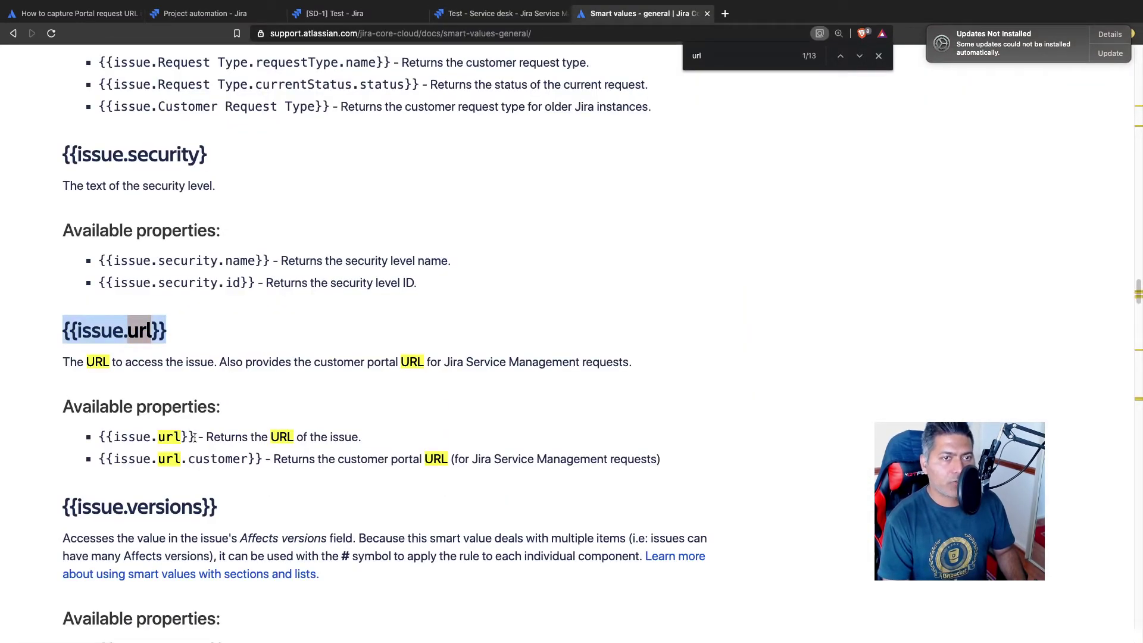
drag(194, 438, 95, 439)
key(ctrl+c)
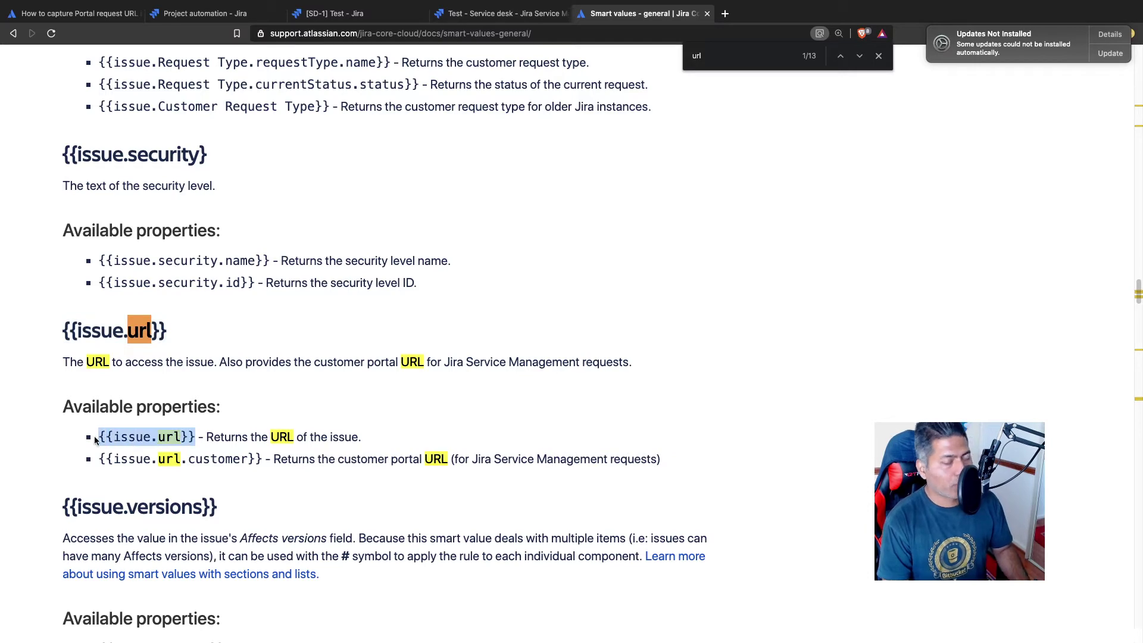
click(360, 14)
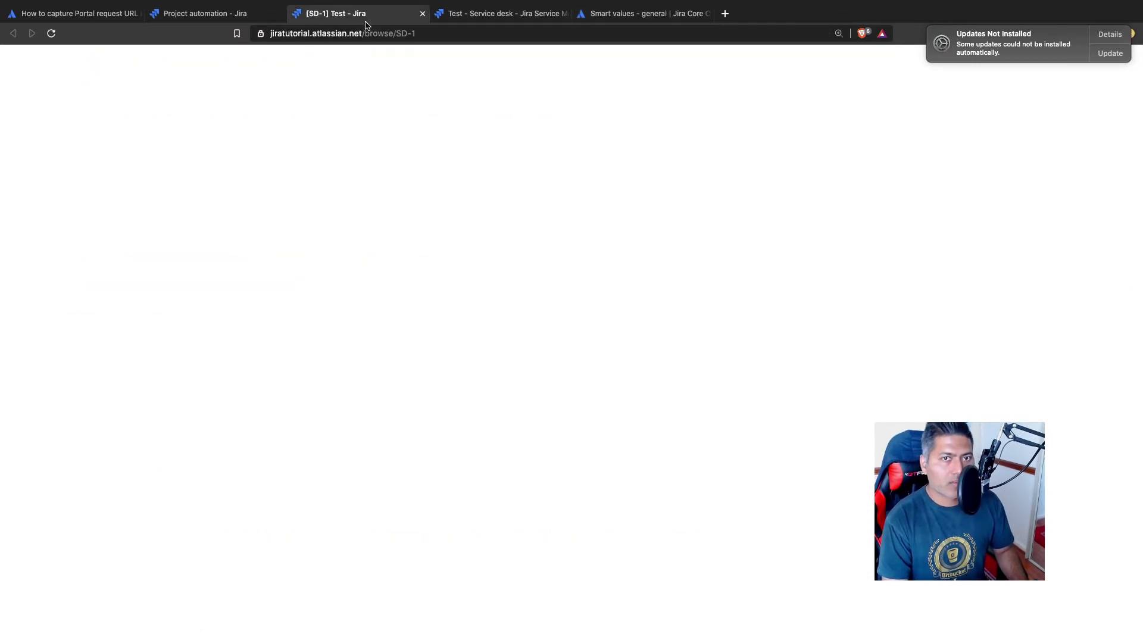
click(205, 14)
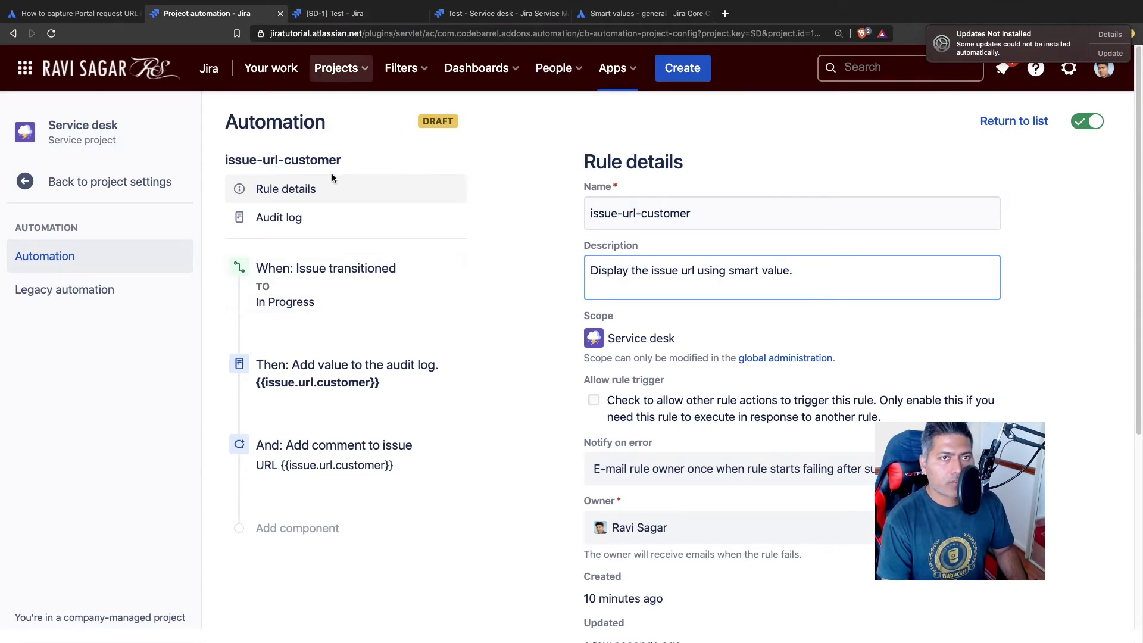
Append 'and {{issue.url}}' to the audit log message and save the step
click(326, 384)
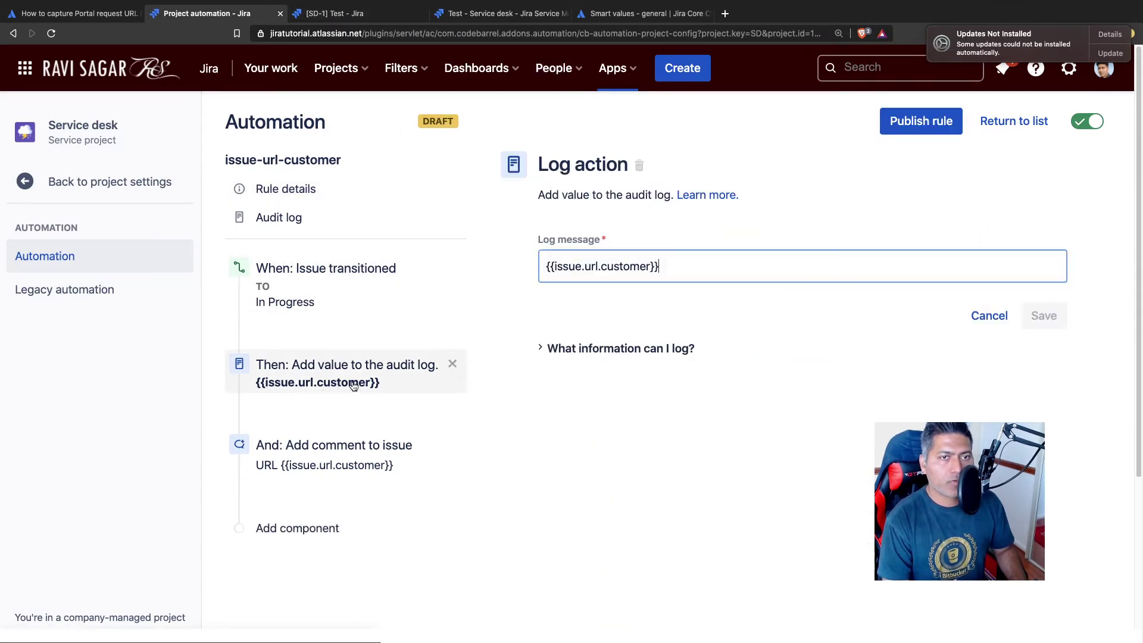
click(727, 266)
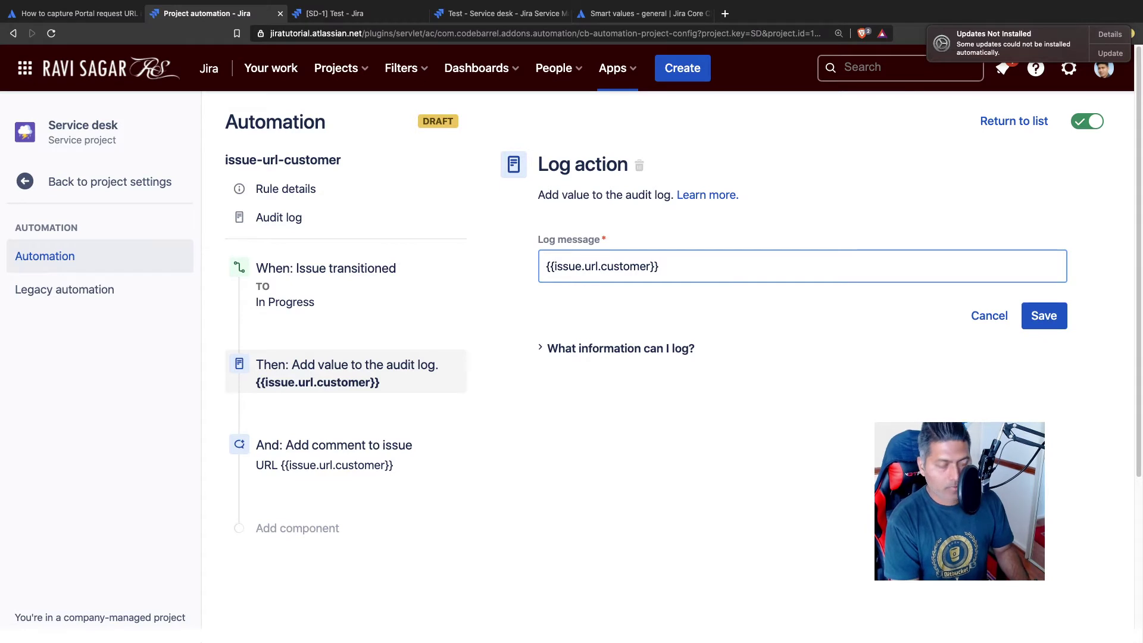
key(Return)
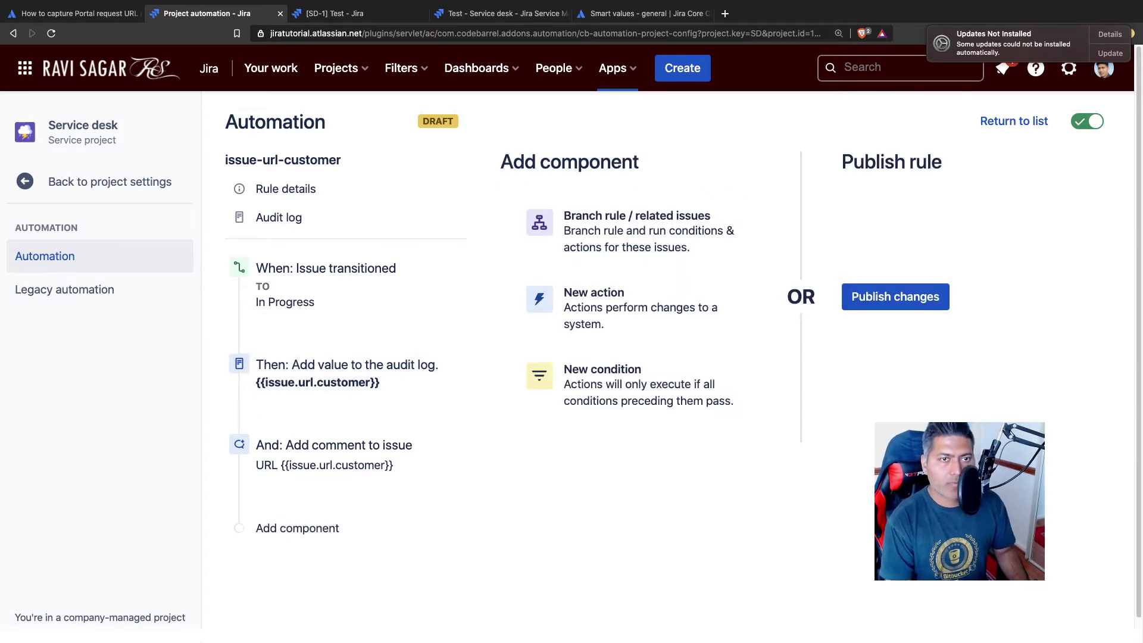
click(347, 372)
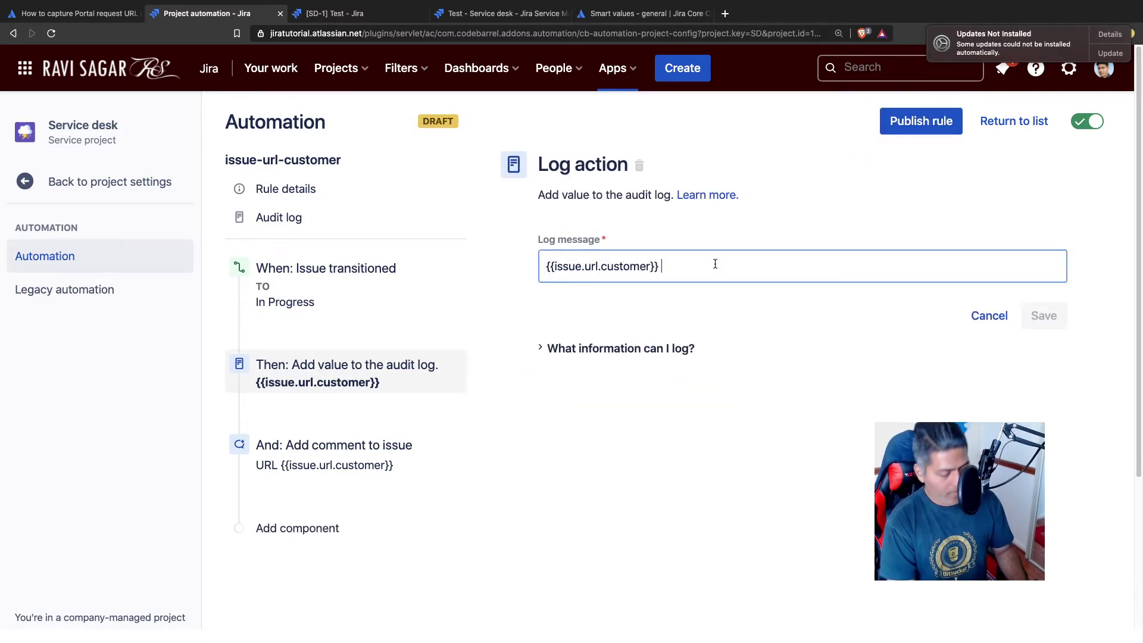
text(and {{issue.url}})
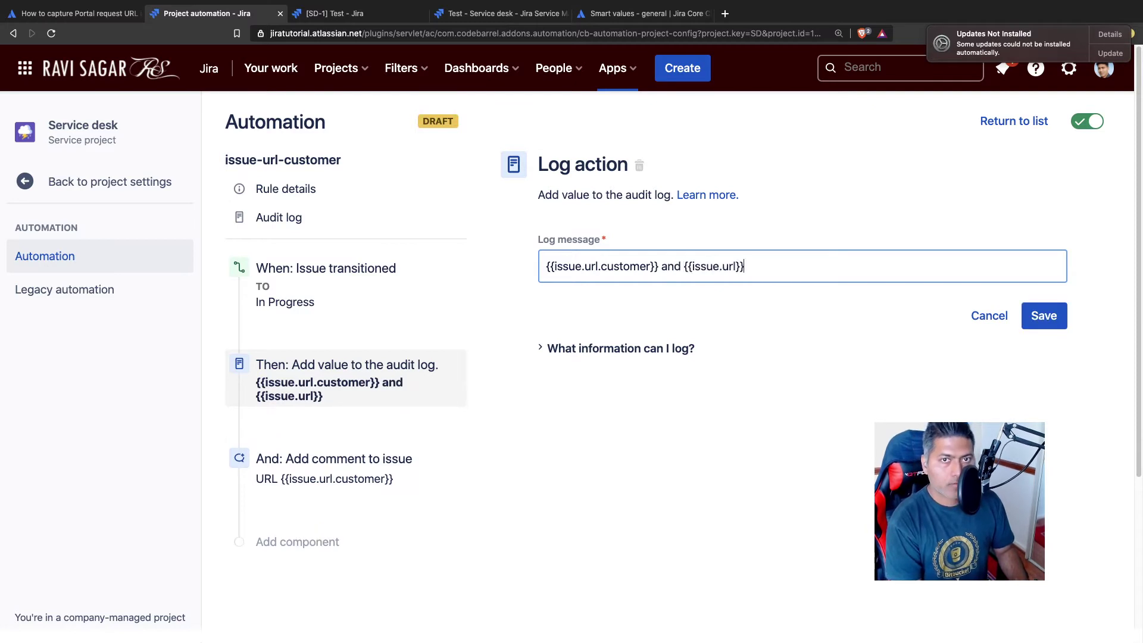
click(350, 495)
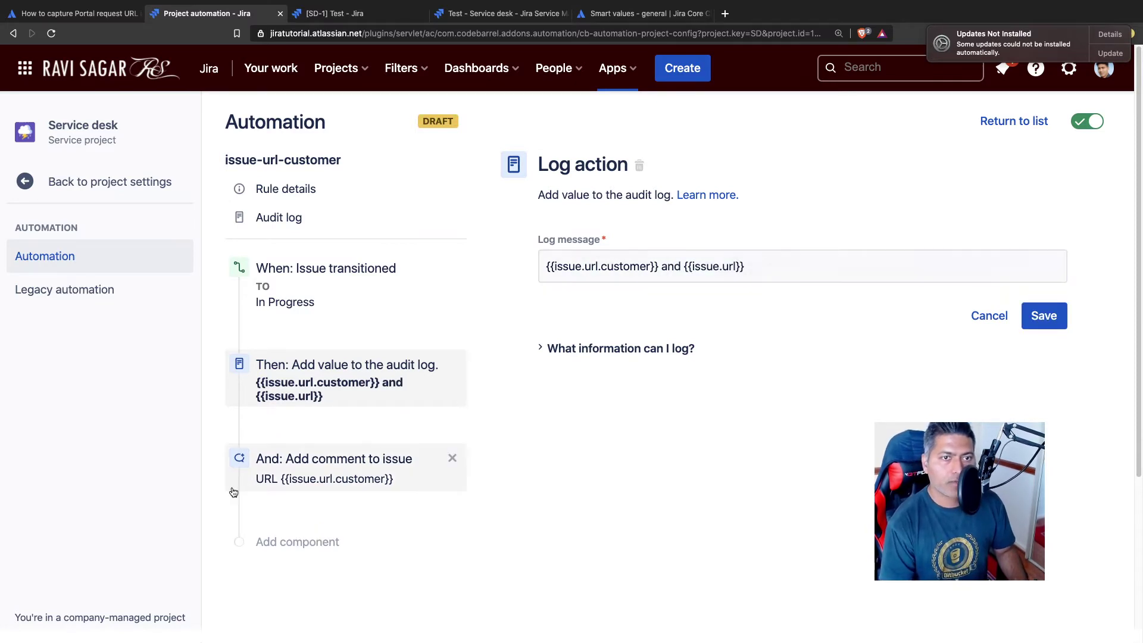
click(1042, 315)
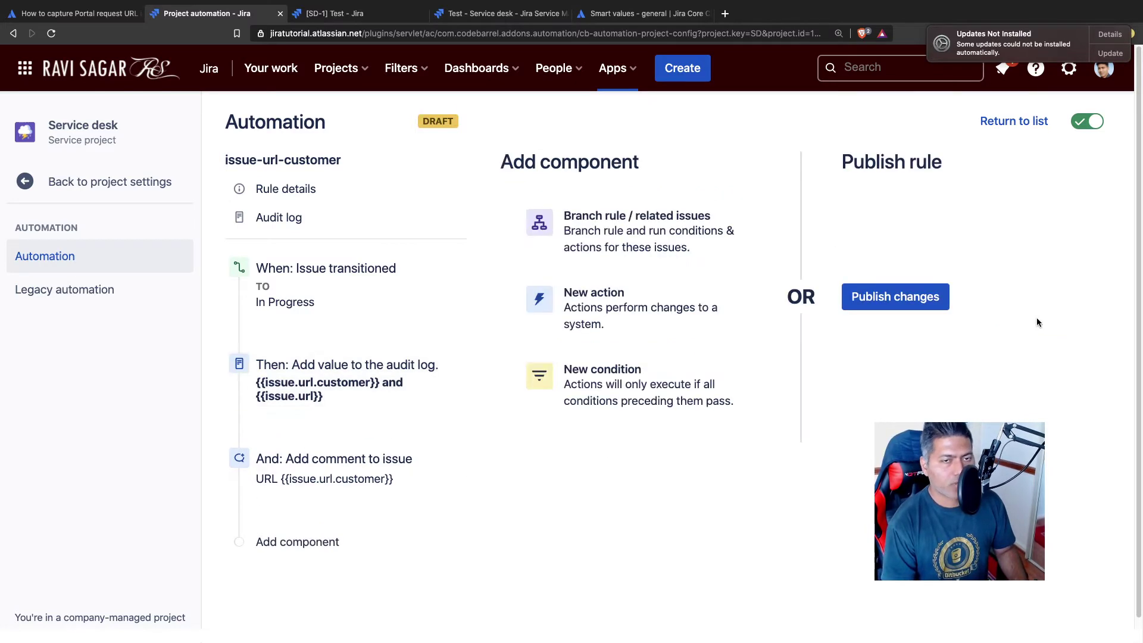
Rewrite the comment as 'Customer portal url: {{issue.url.customer}}' and 'Issue url: {{issue.url}}' on two lines
click(363, 482)
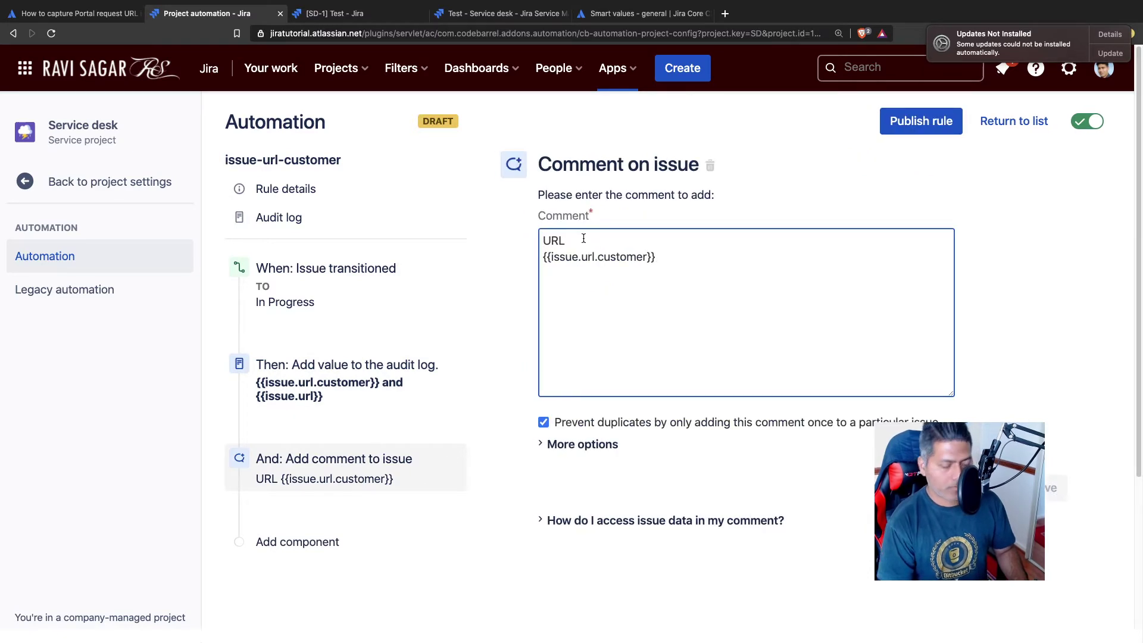
text(Custom)
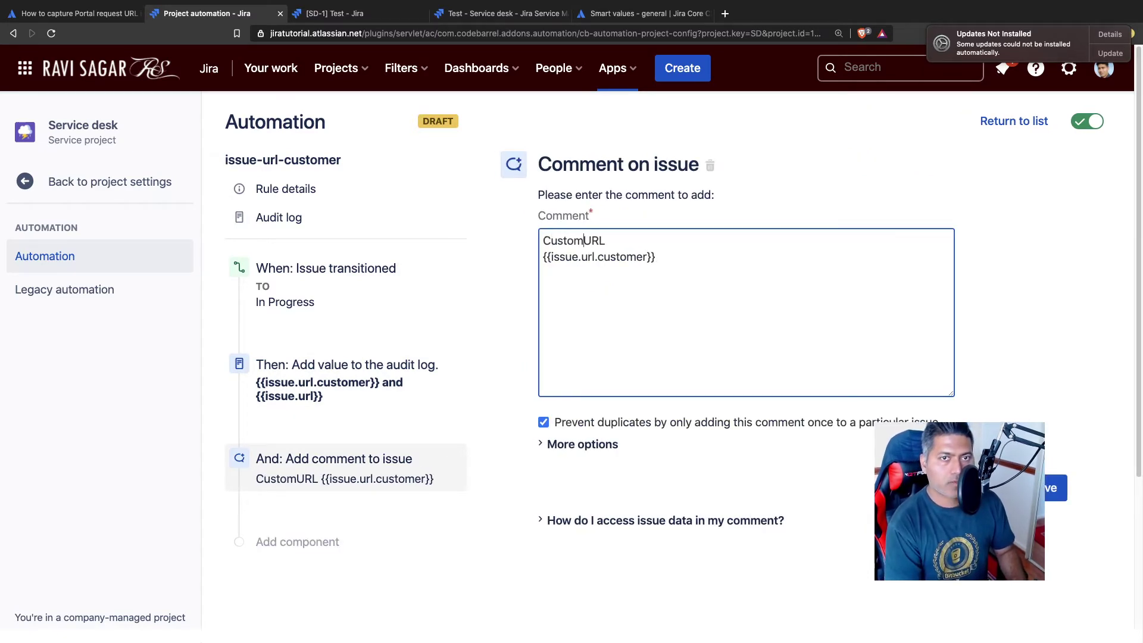
text(er port)
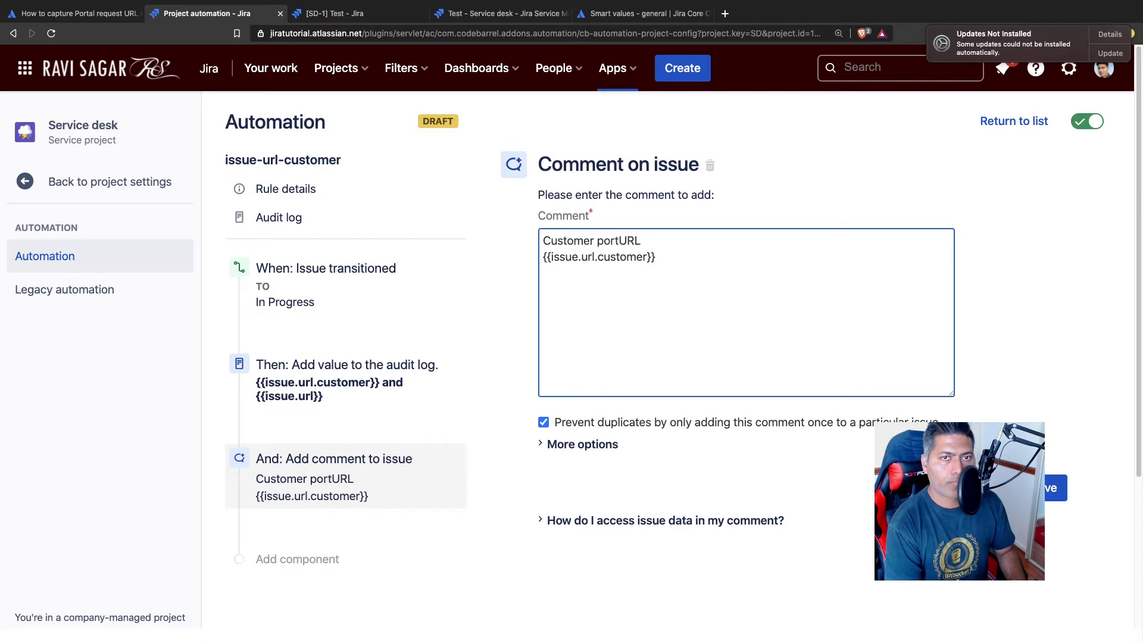
text(al)
key(shift+End)
text(u)
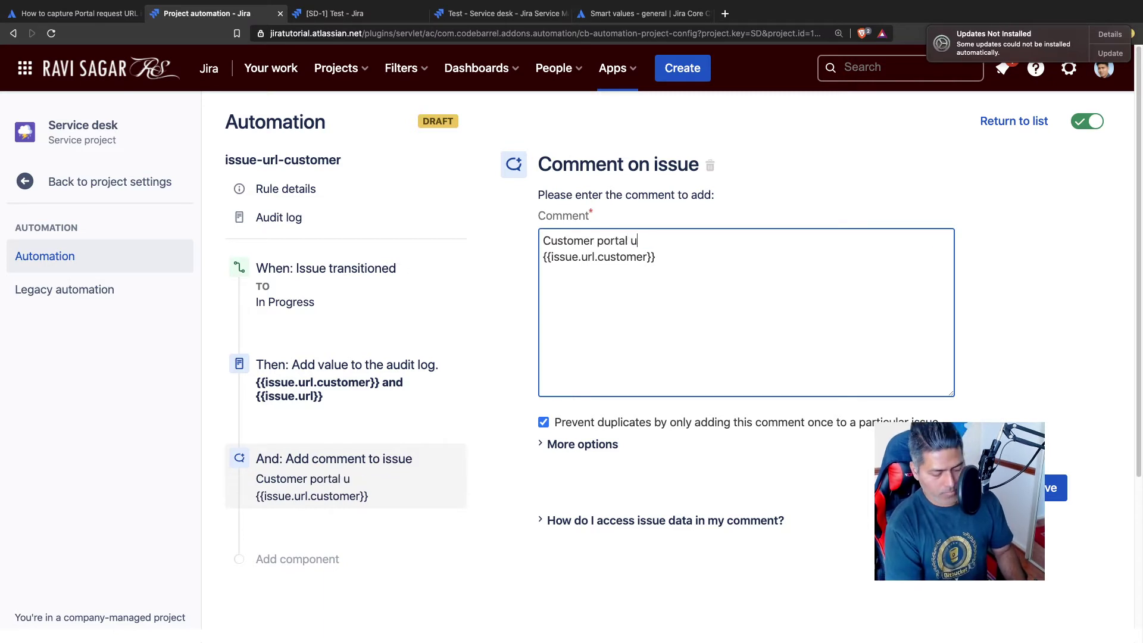
text(rl:)
key(Delete)
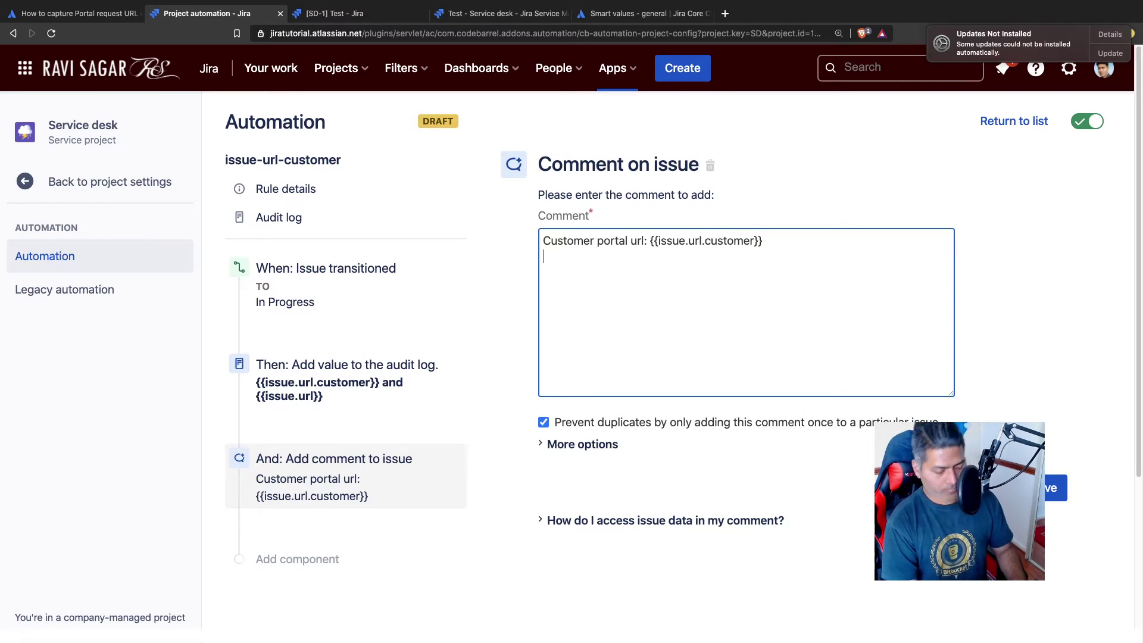
key(Return)
key(ctrl+v)
text(ISsue)
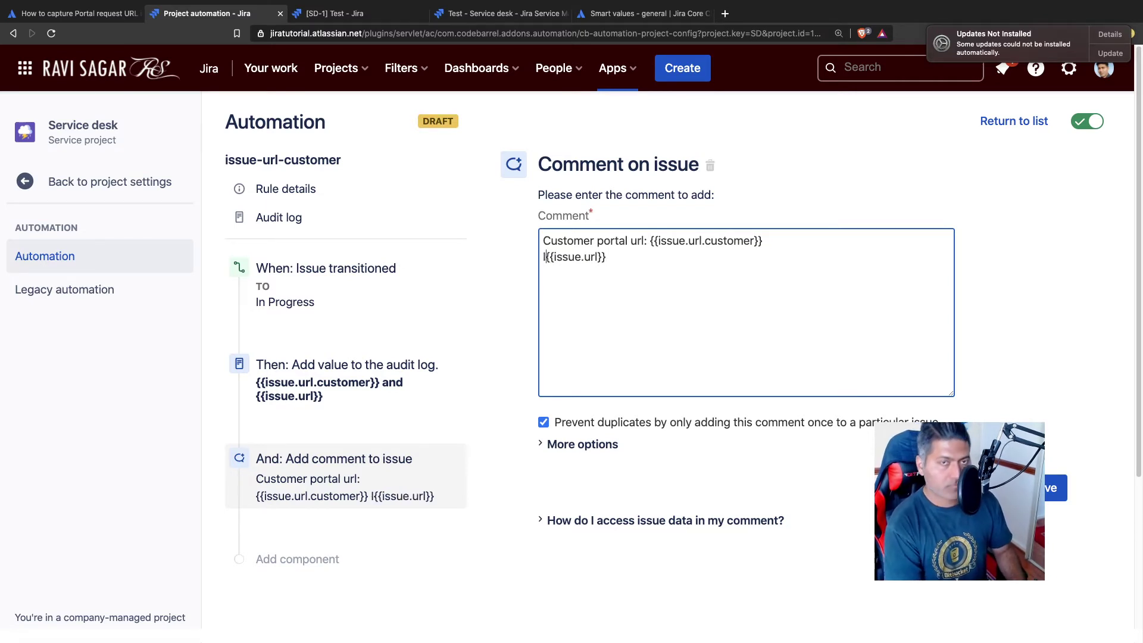
key(BackSpace)
key(BackSpace)
key(BackSpace)
key(BackSpace)
key(BackSpace)
text(Issue )
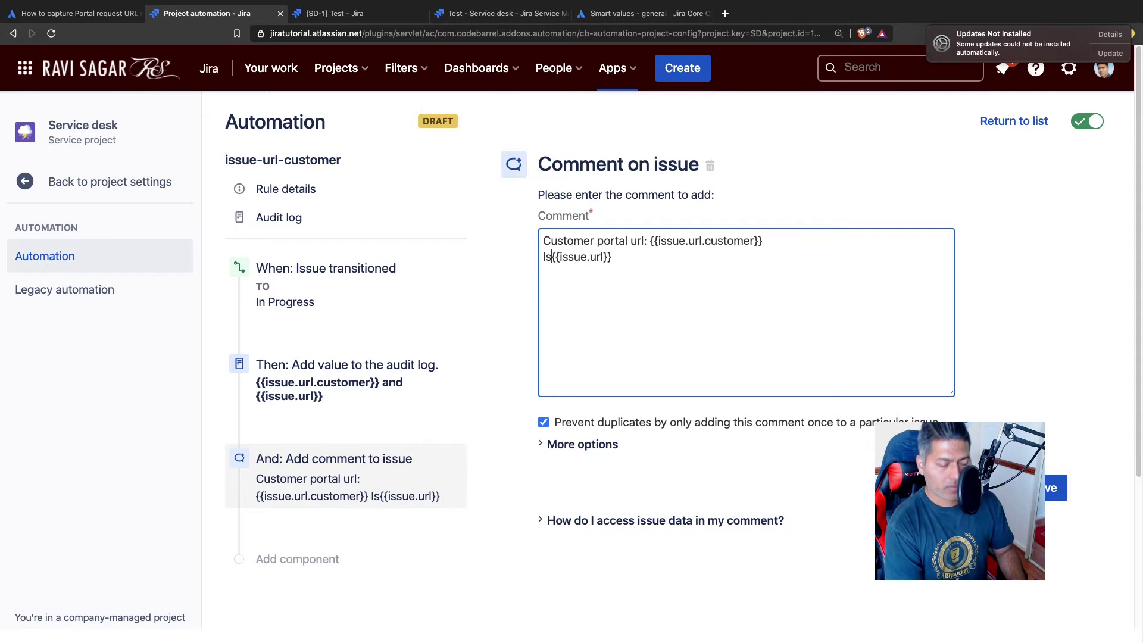
text(url)
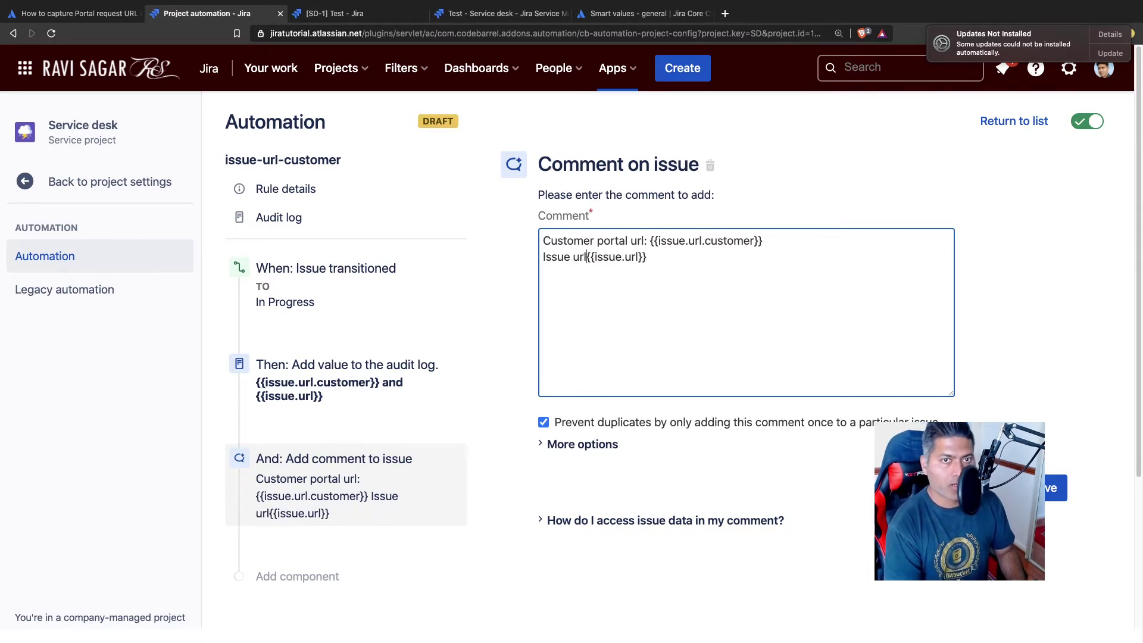
text(:)
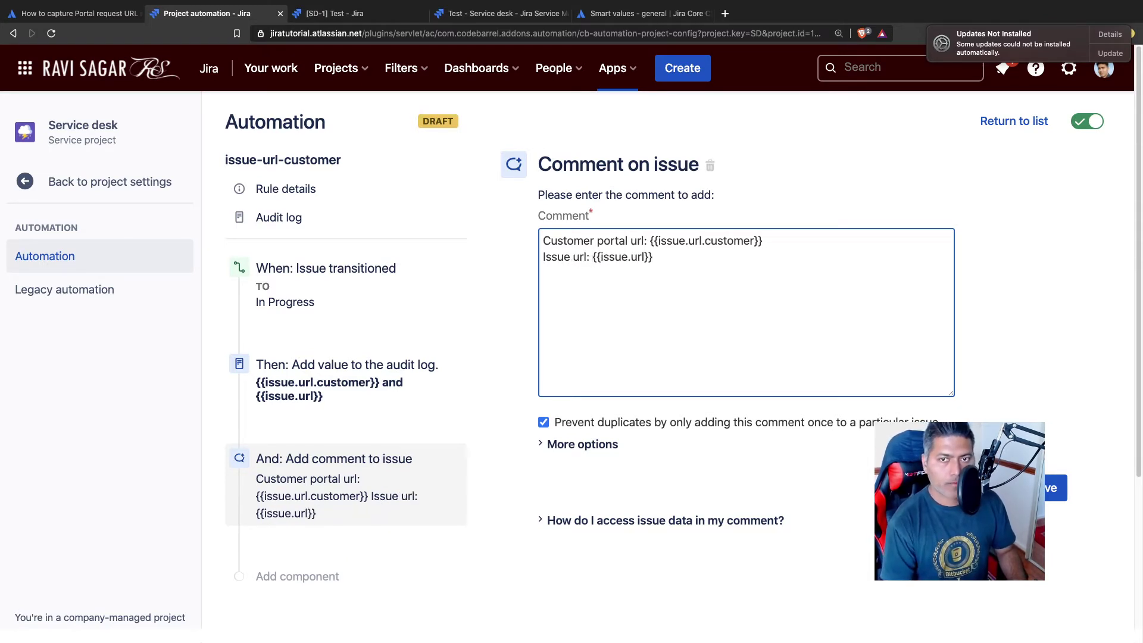
click(1053, 488)
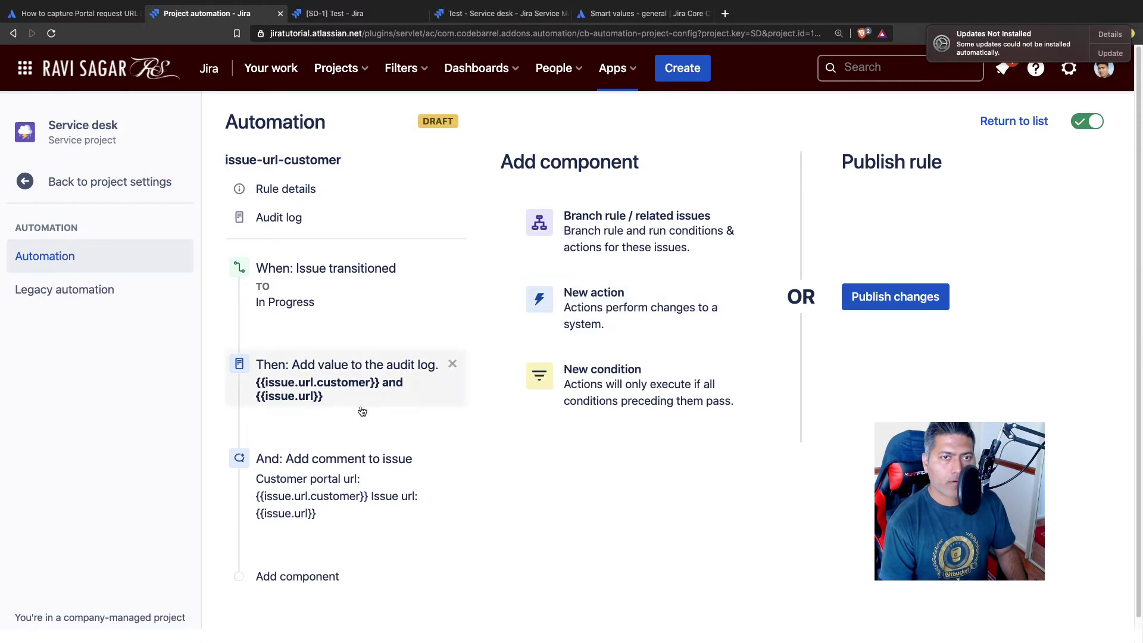
Turn off Prevent duplicates on the add-comment step and save the step
click(333, 461)
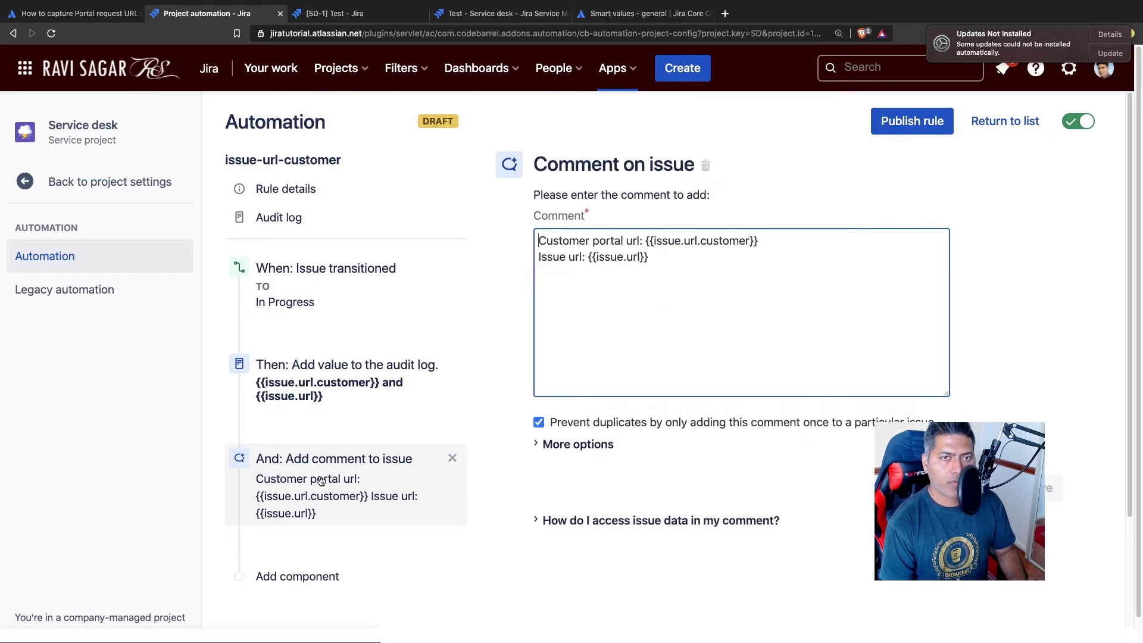
click(545, 423)
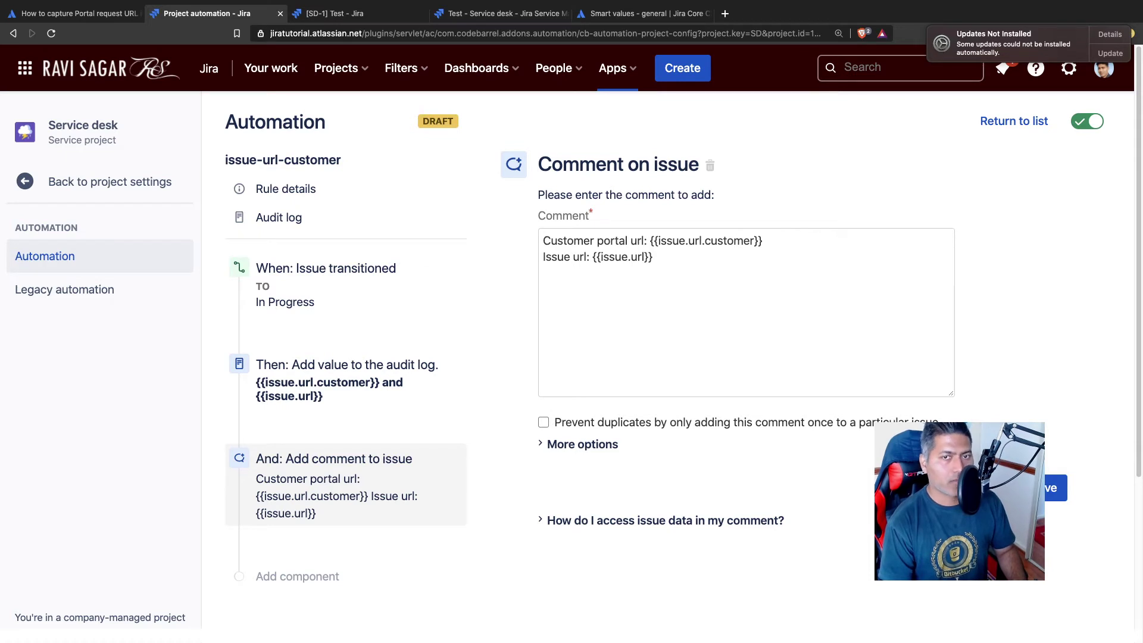
click(1046, 491)
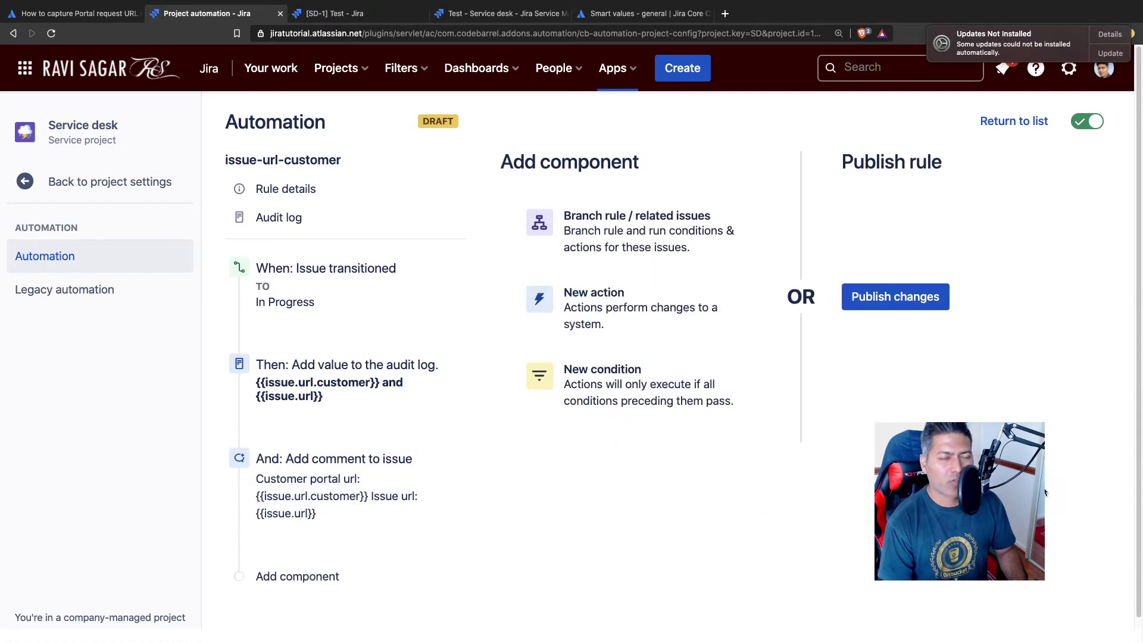
Publish the updated rule, check its audit log, then return to the SD-1 issue page
click(902, 301)
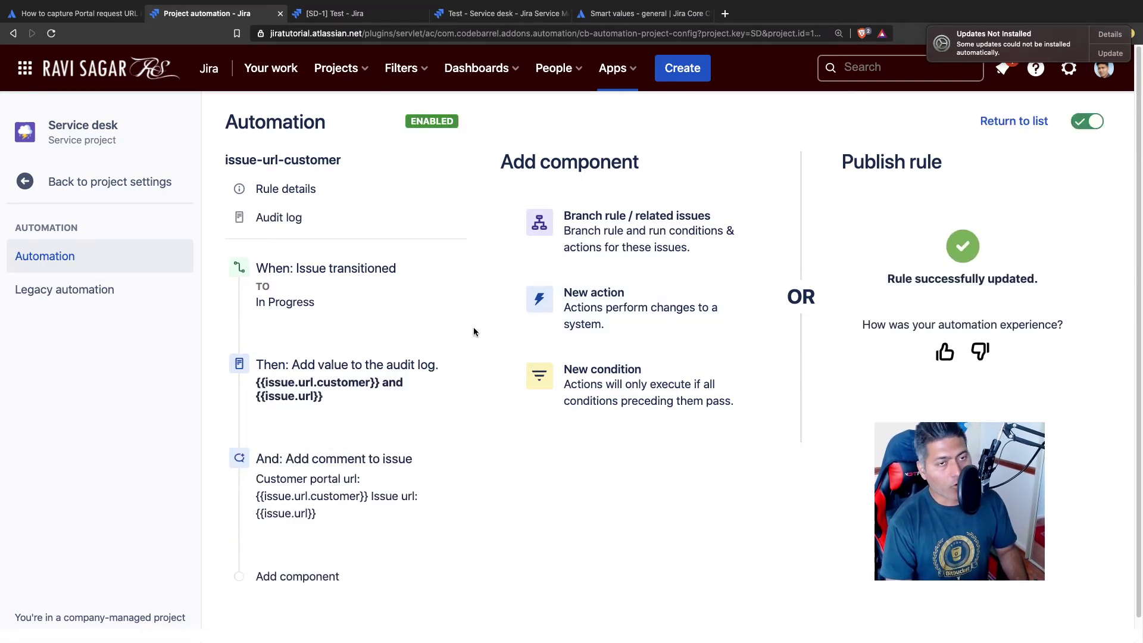
click(303, 221)
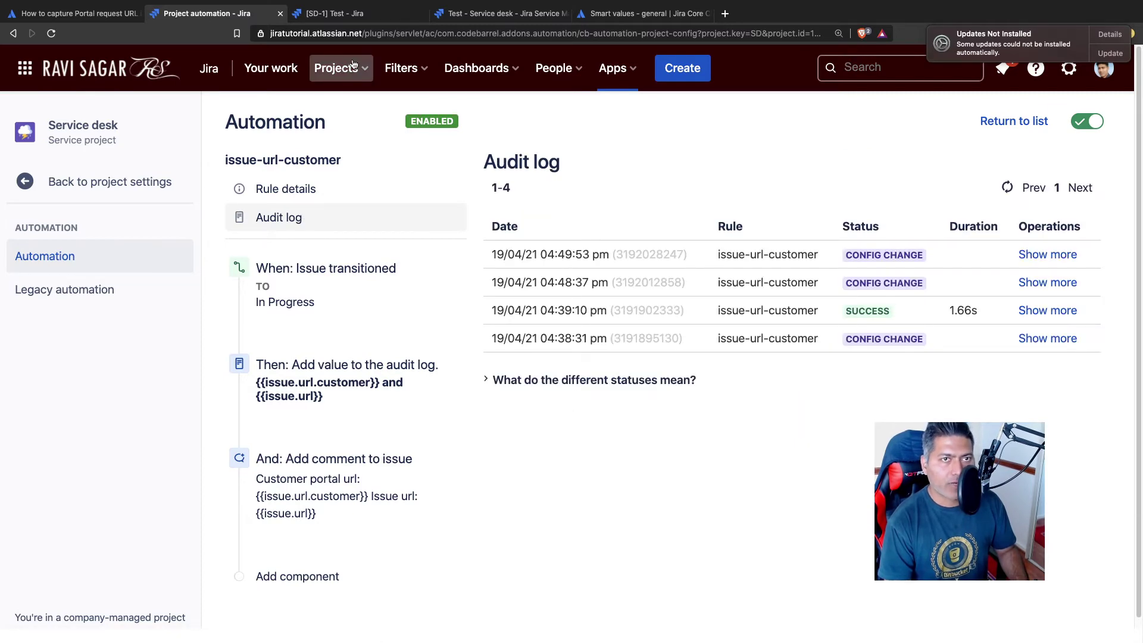
click(335, 13)
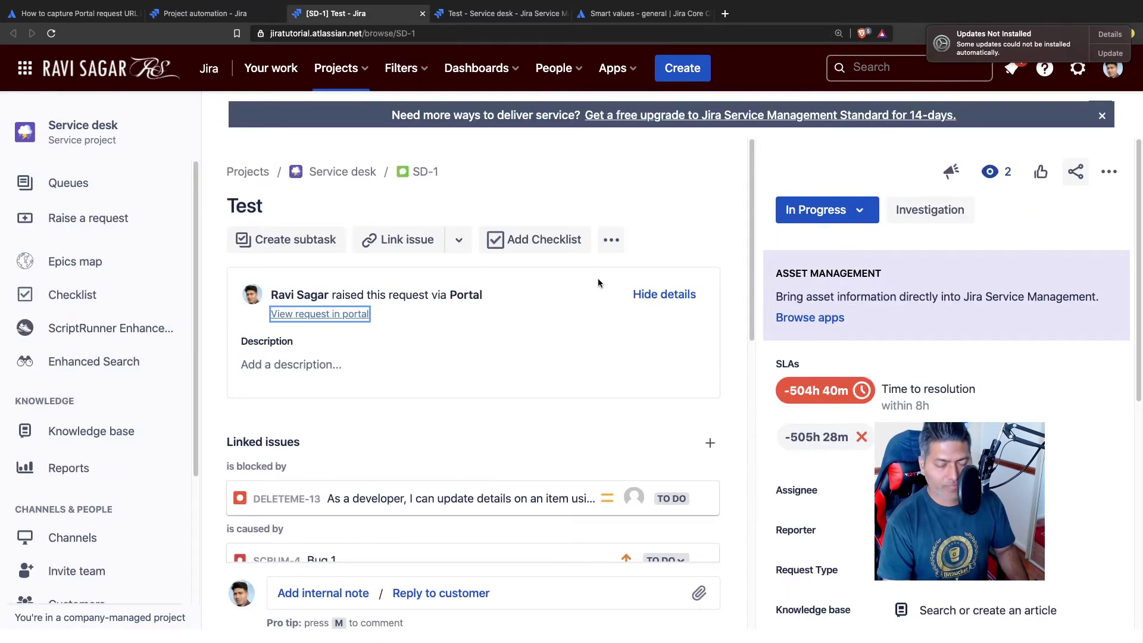
Zoom the browser in and start a new issue with Create
key(ctrl+plus)
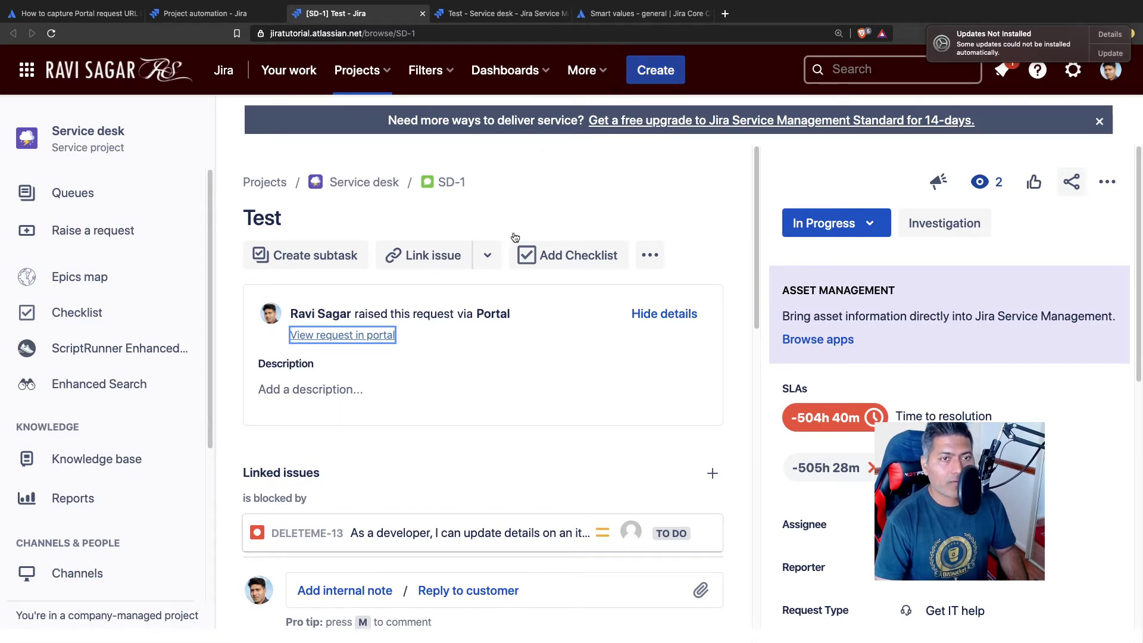
click(647, 74)
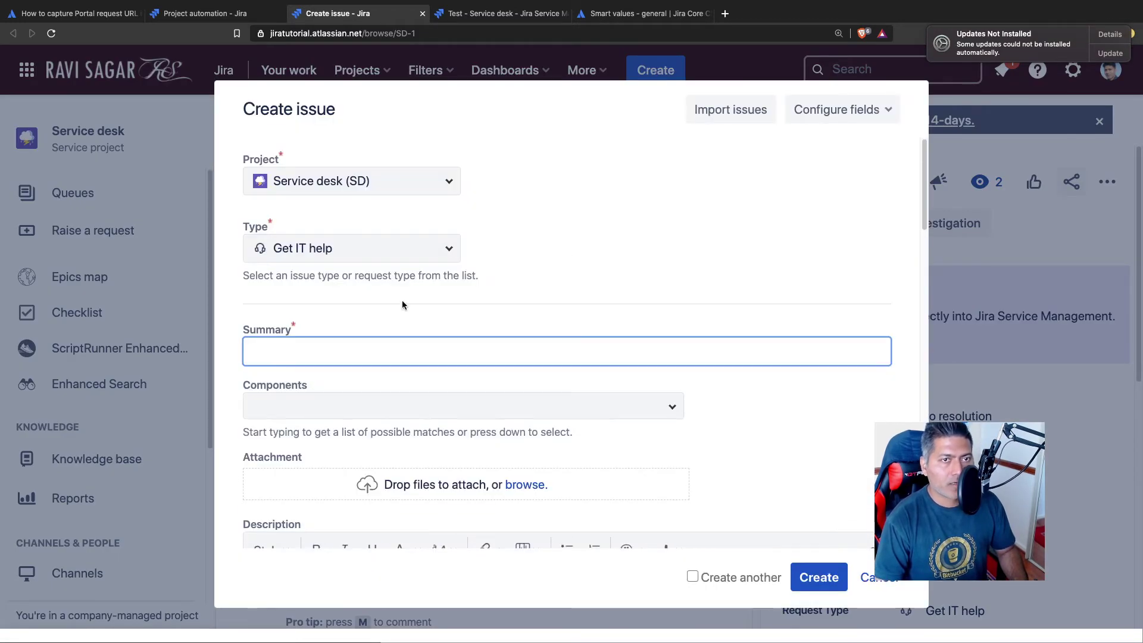
Set the new Service desk issue's type to Incident
click(448, 248)
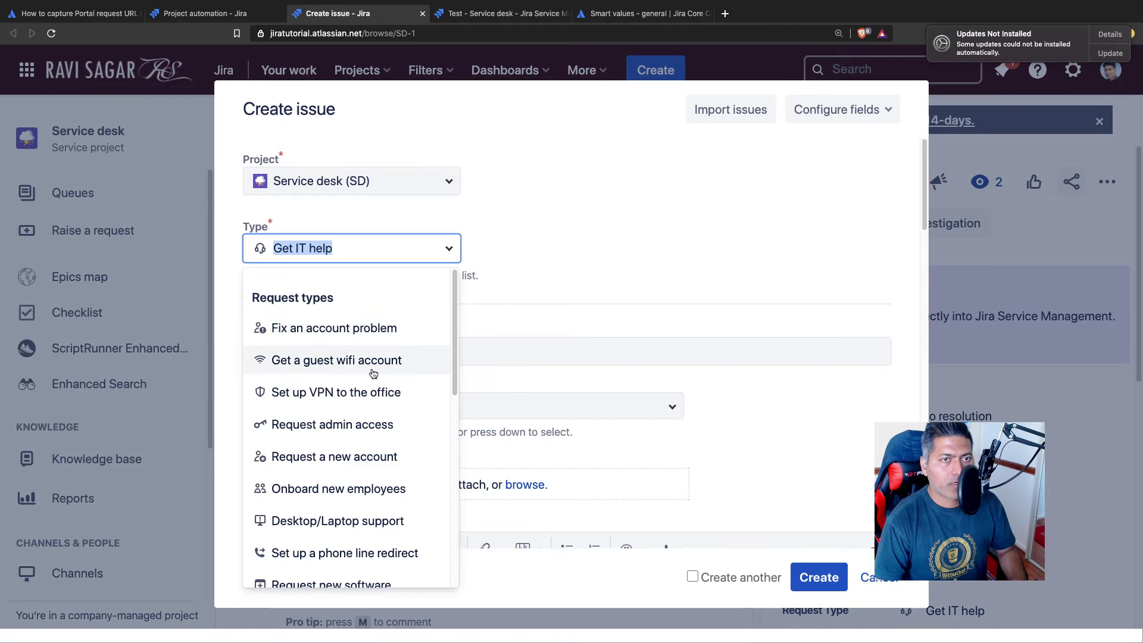
scroll(357, 369, down, 5)
scroll(343, 404, down, 2)
scroll(325, 429, up, 6)
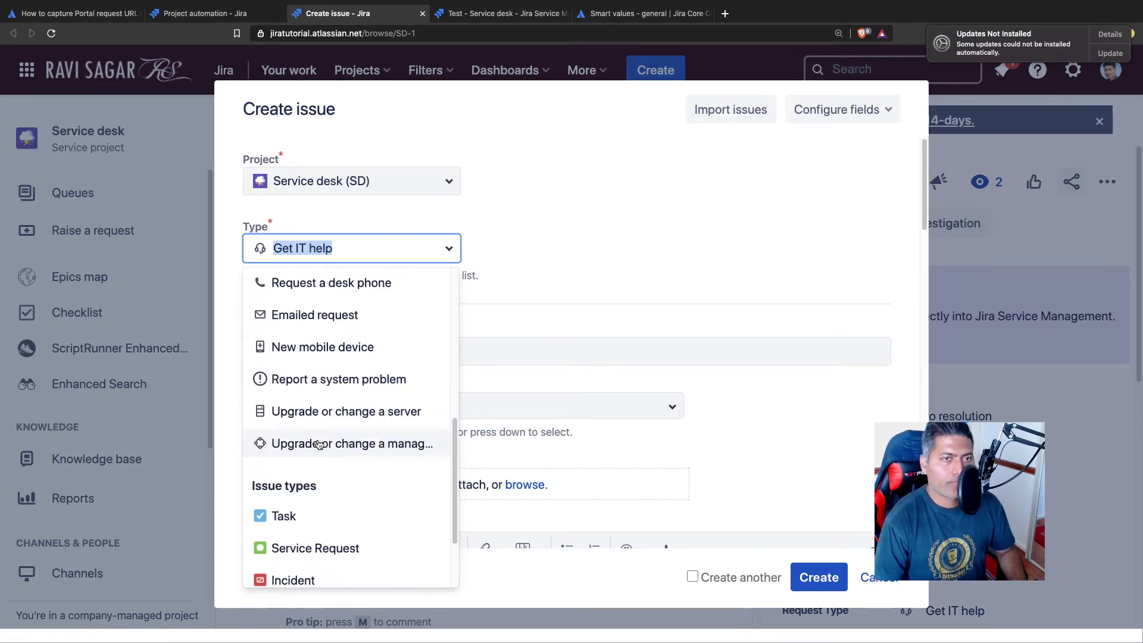
scroll(318, 444, down, 6)
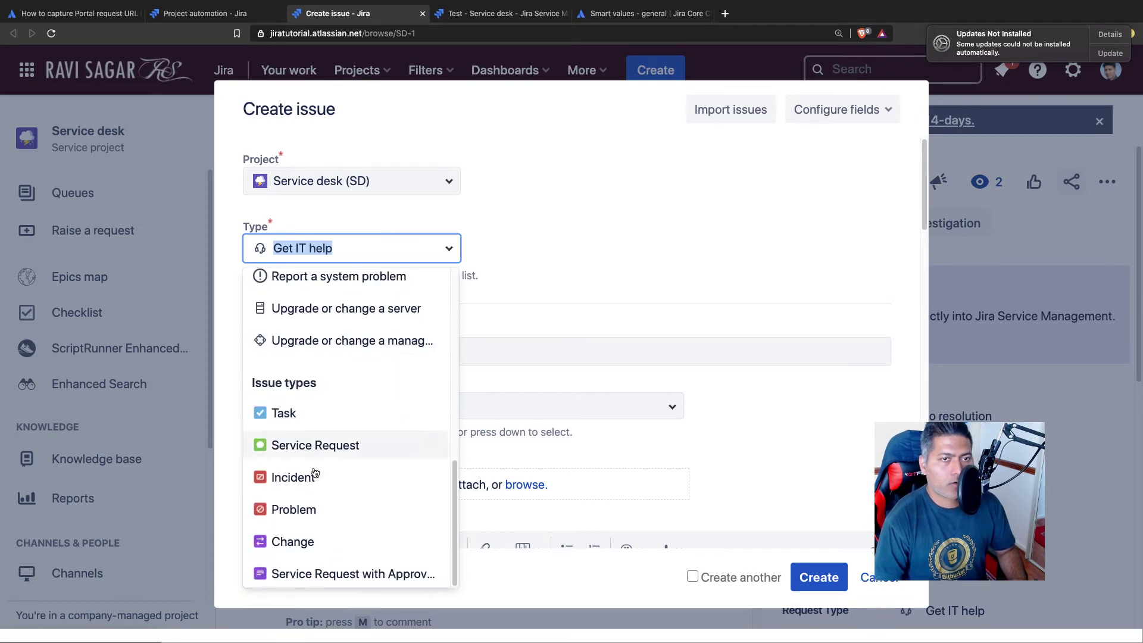
click(308, 485)
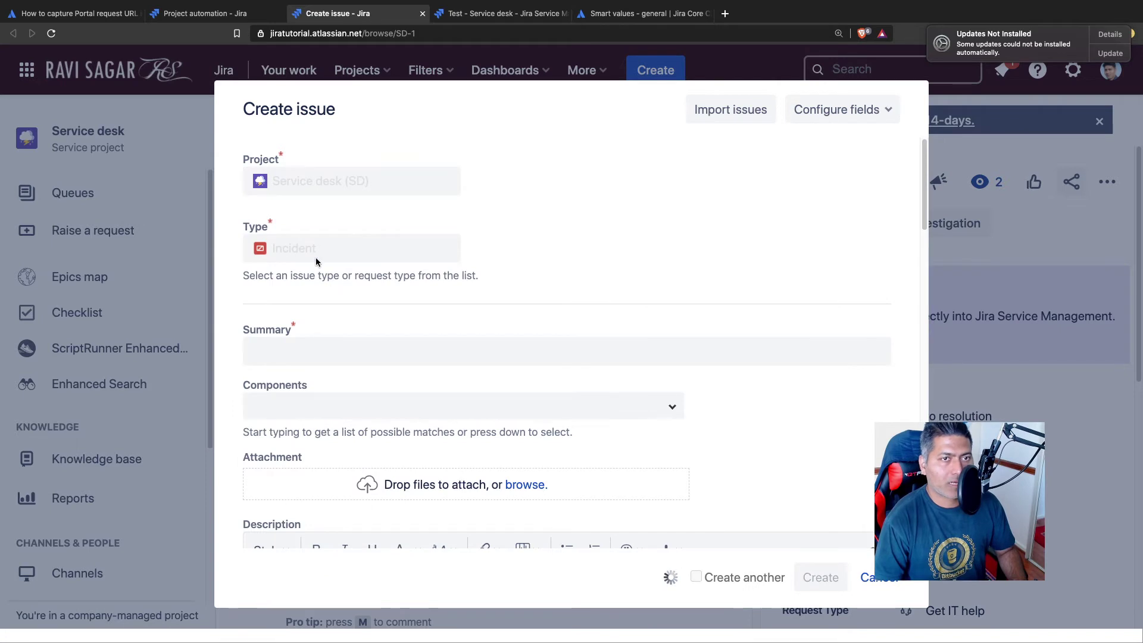
Summarise it as 'Incident', create it, and open the resulting SD-9 issue
text(I)
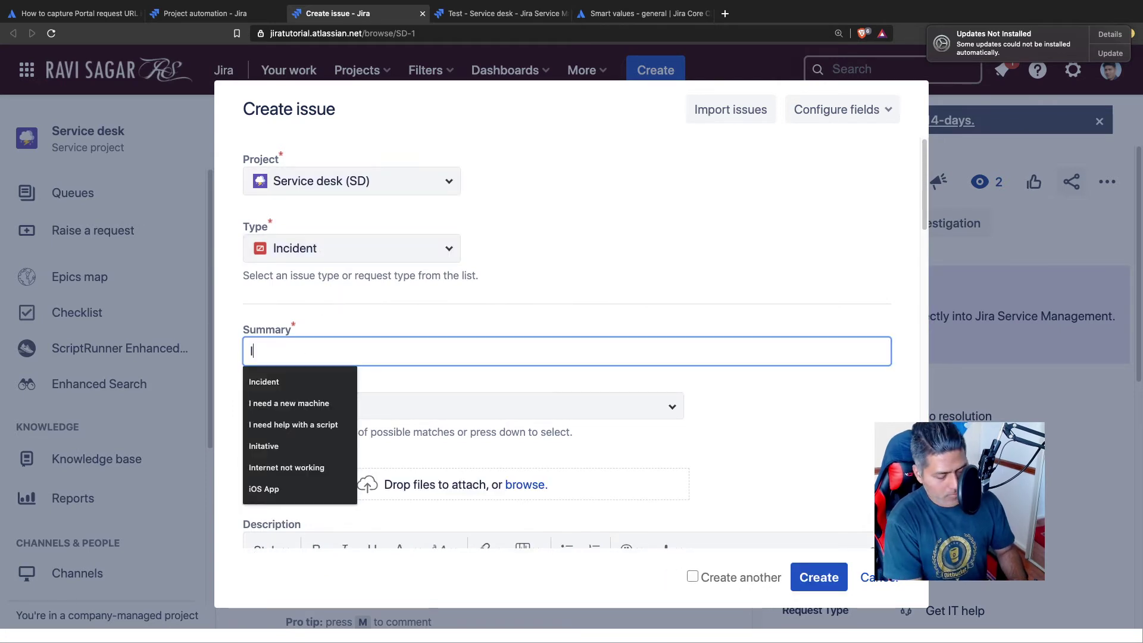
text(ncident)
scroll(656, 315, down, 10)
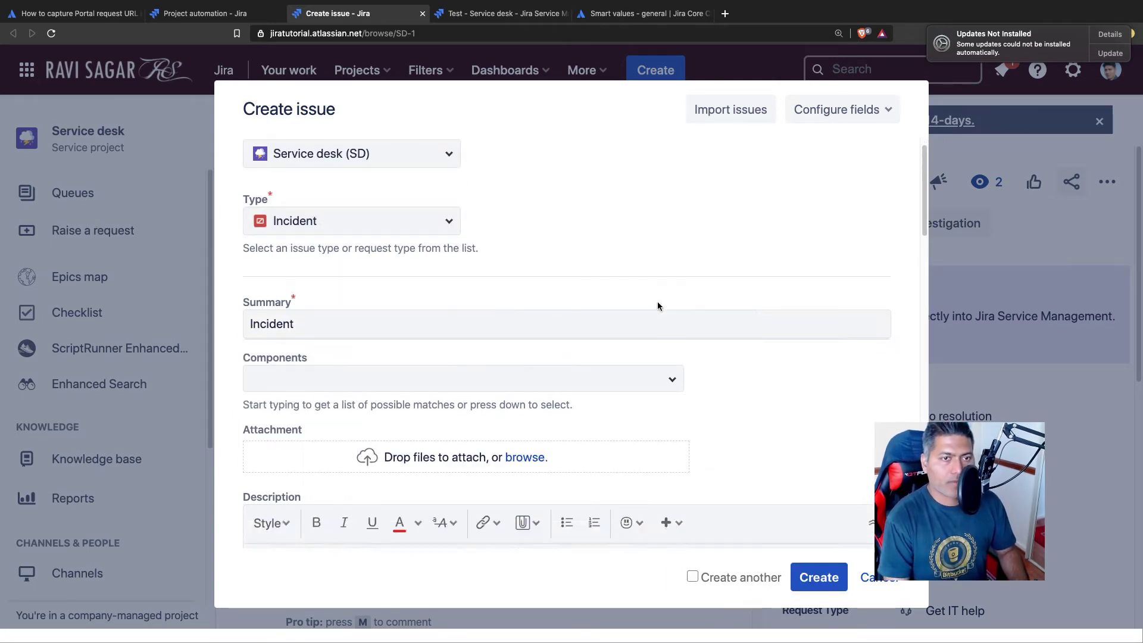
click(820, 577)
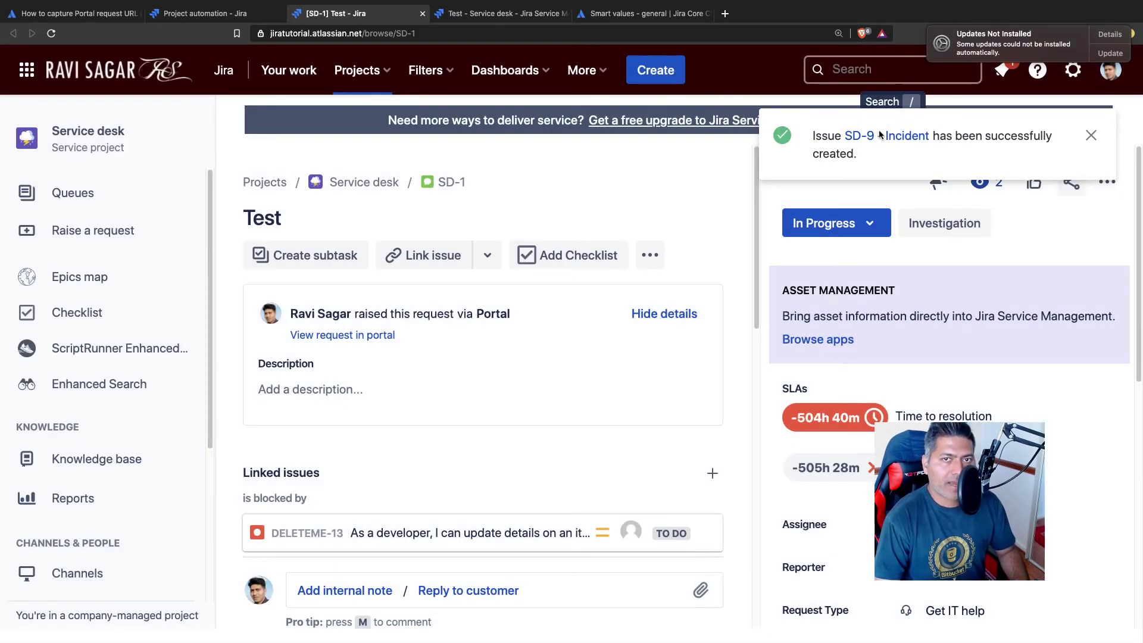
click(877, 136)
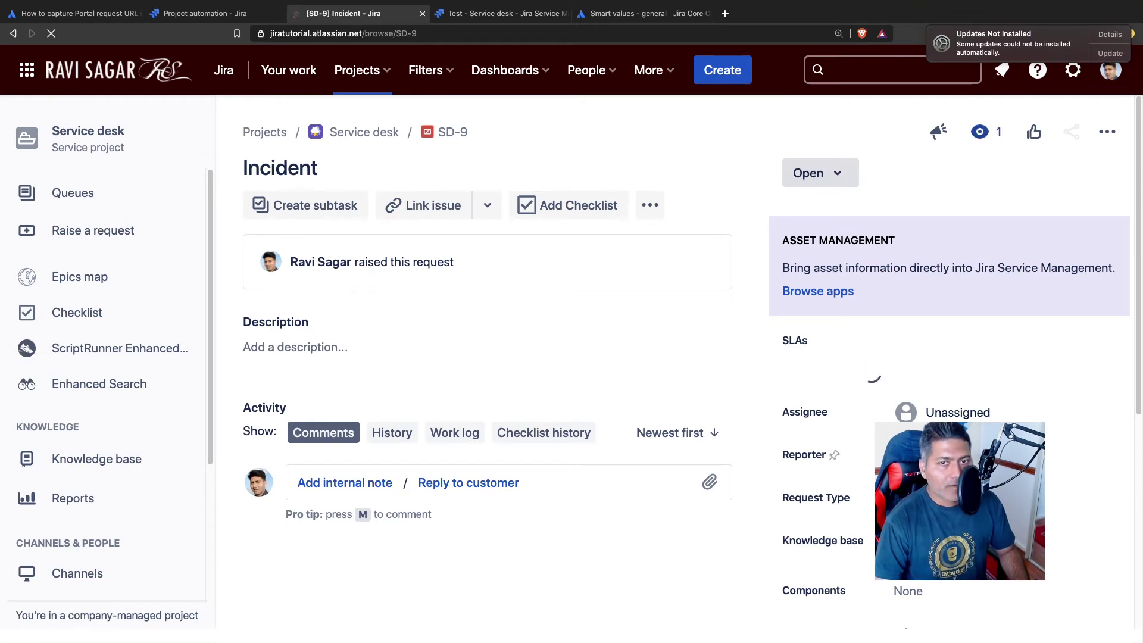
Change SD-9's Request Type to Report a system problem
scroll(883, 350, down, 5)
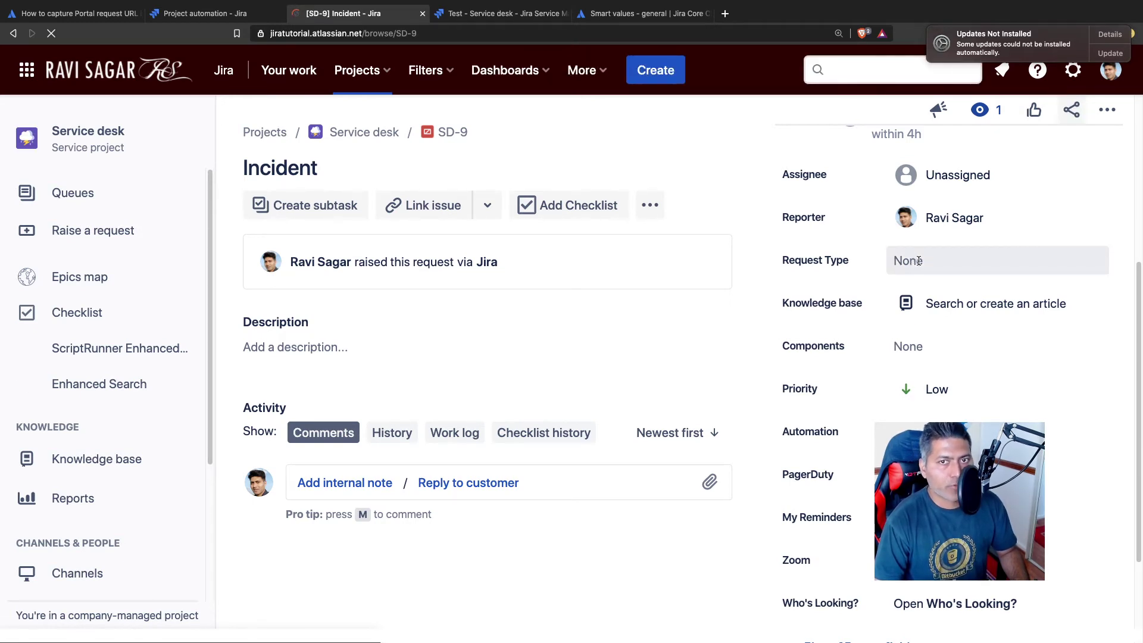
click(918, 261)
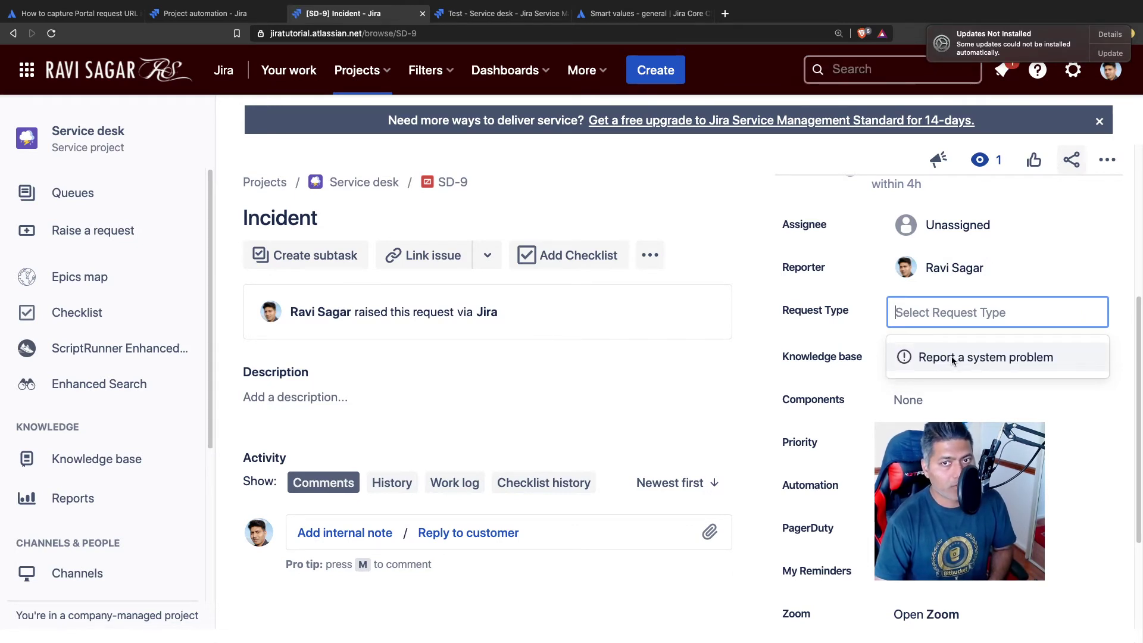
click(954, 359)
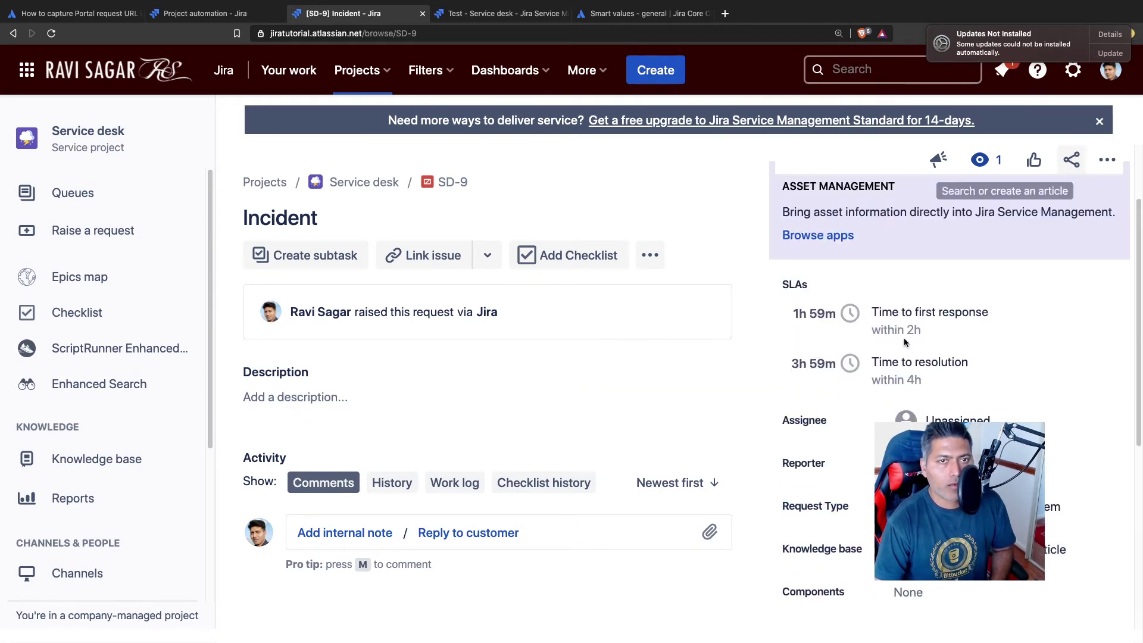
Reload SD-9 to show its customer portal link, then list its status transitions
click(51, 34)
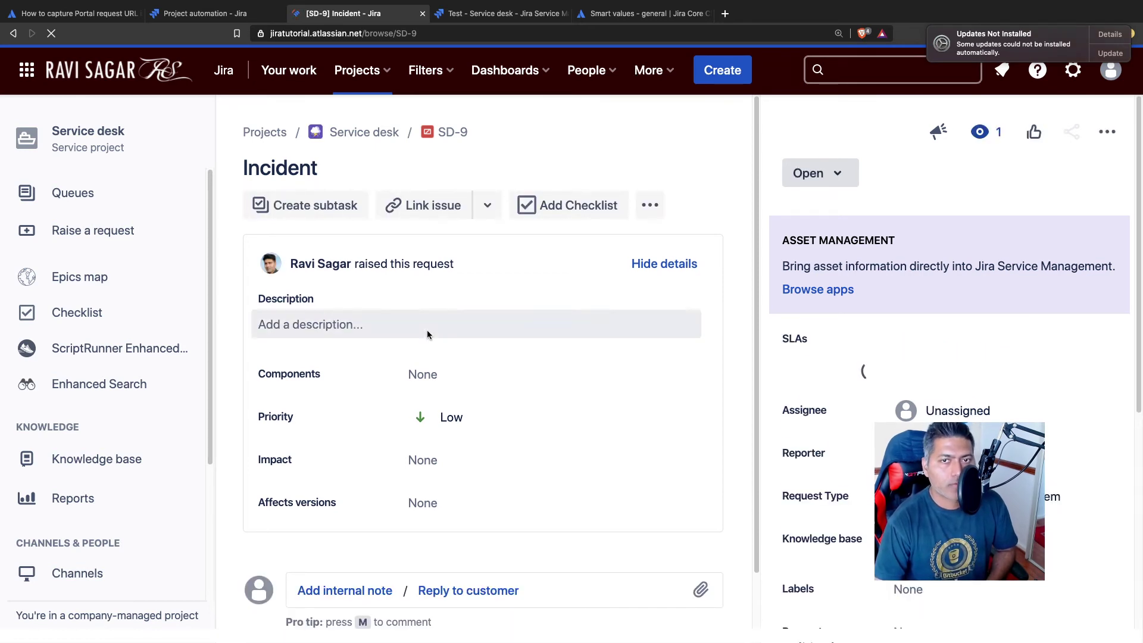
scroll(509, 338, down, 3)
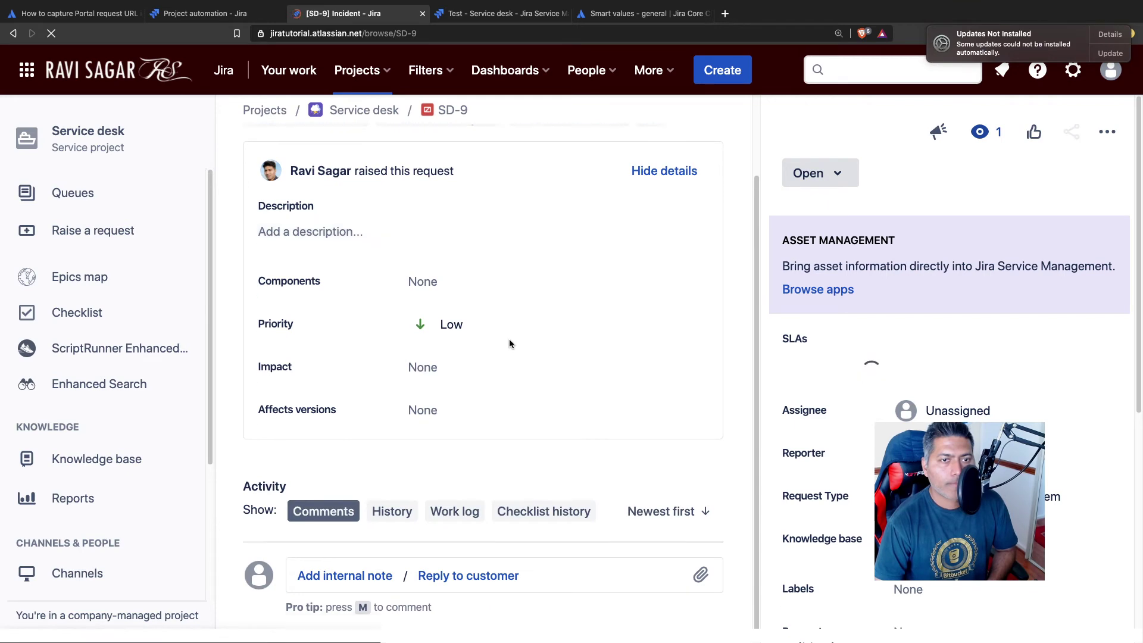
scroll(496, 366, up, 3)
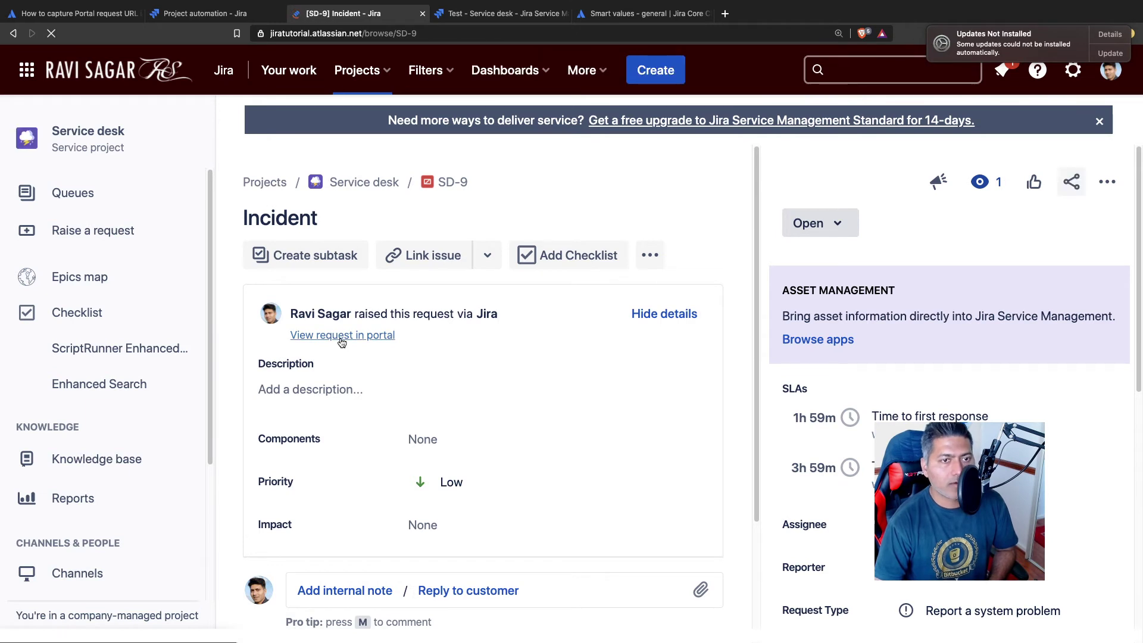
click(815, 225)
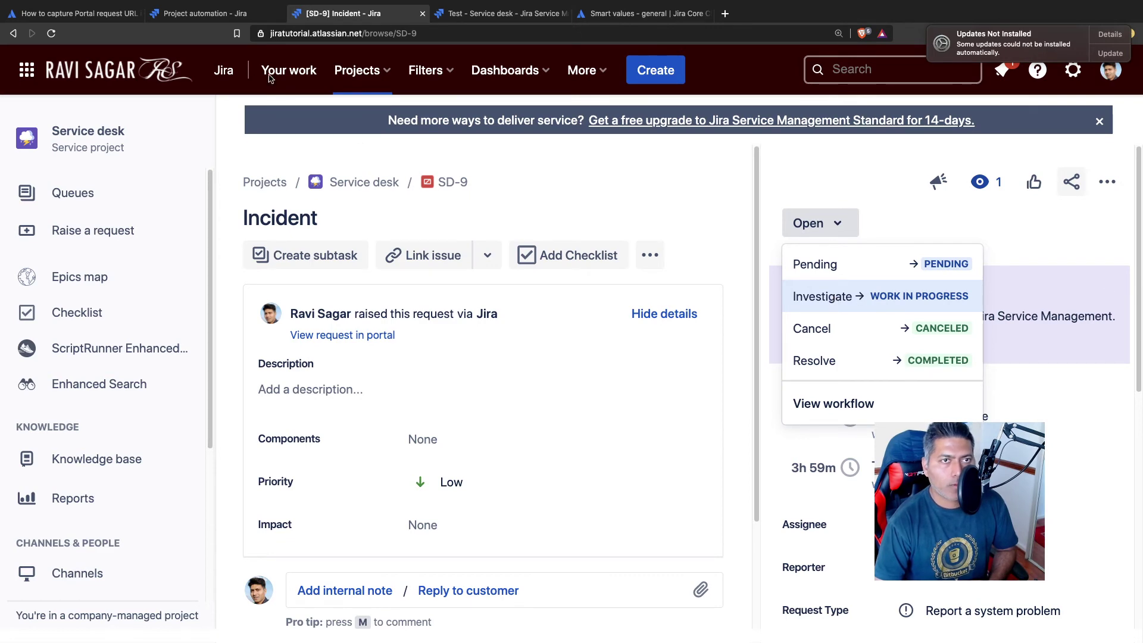
Add WORK IN PROGRESS as a To status on the Issue transitioned trigger, then republish the rule
click(219, 15)
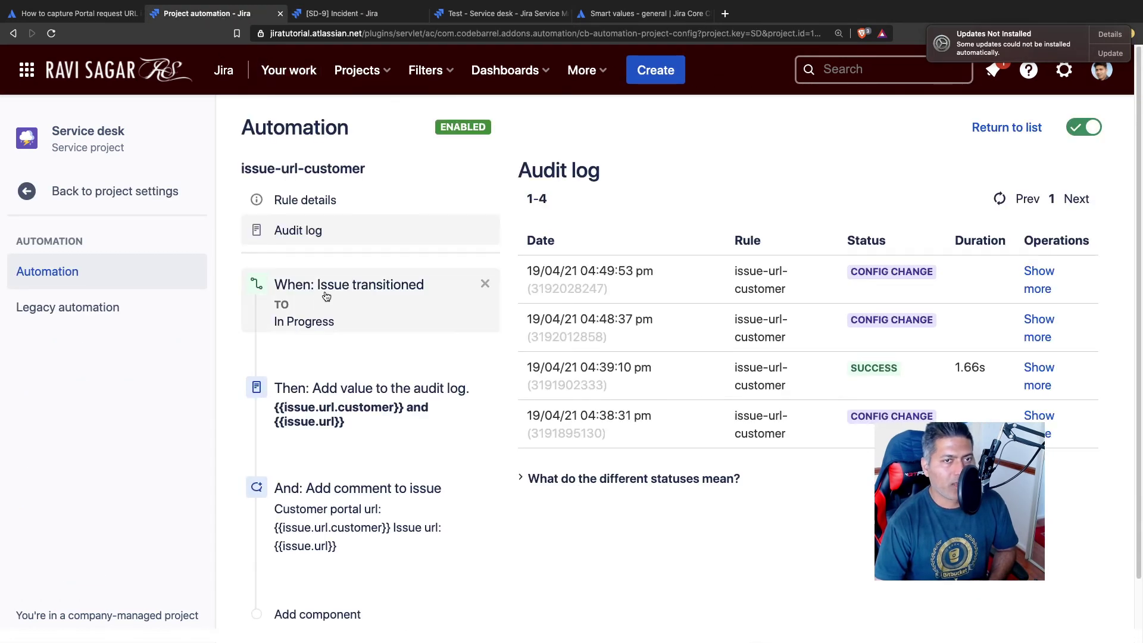
click(326, 296)
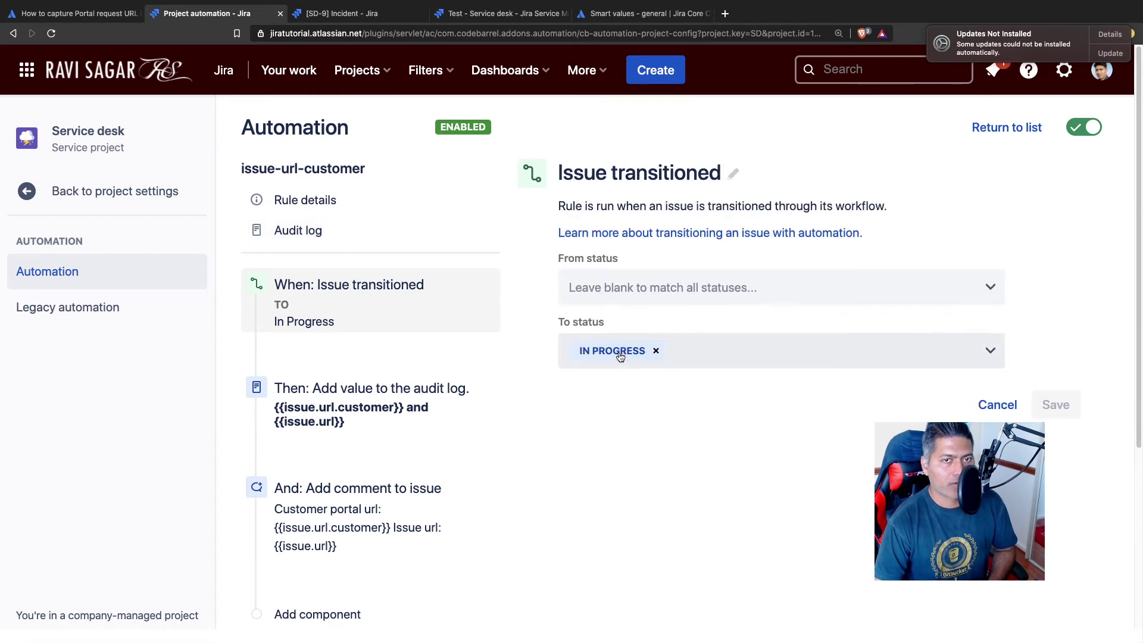
click(928, 355)
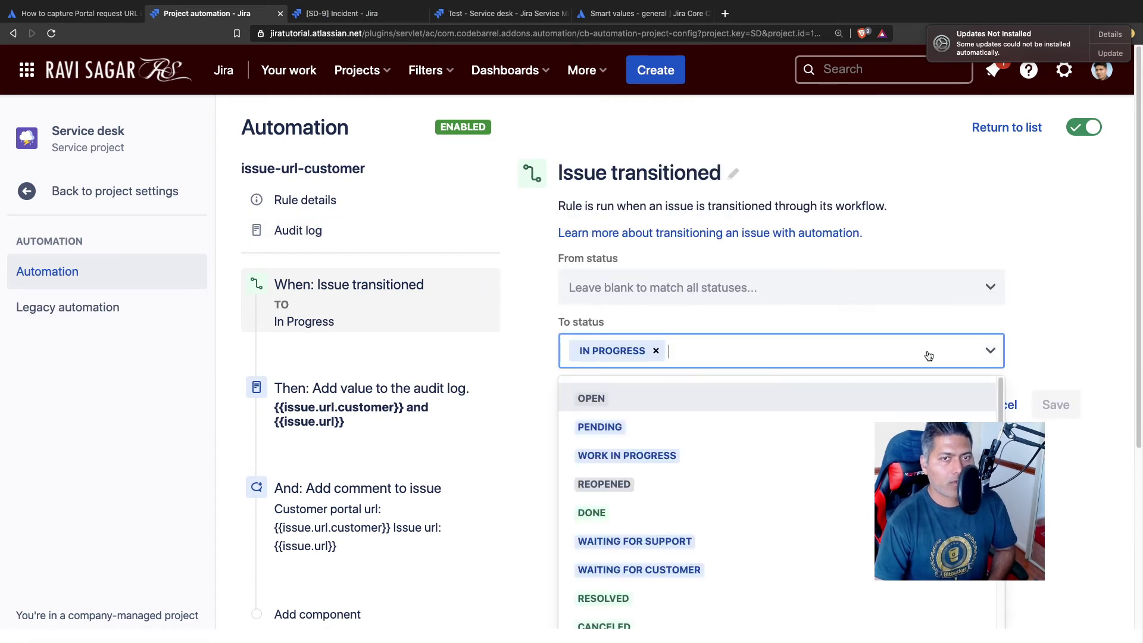
click(680, 455)
click(1044, 410)
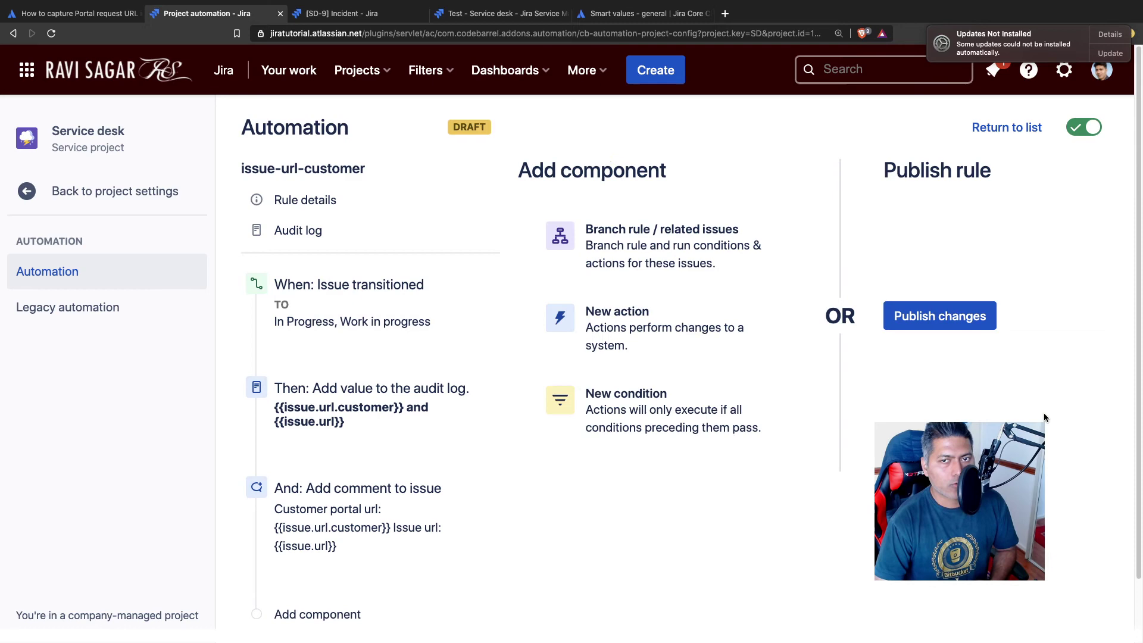
click(932, 327)
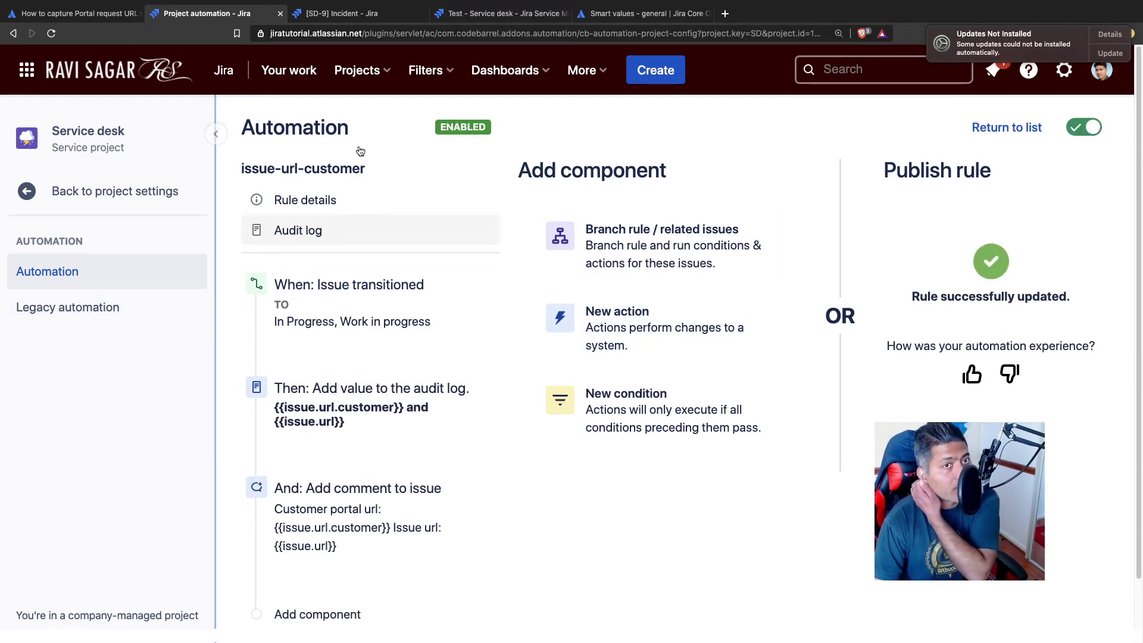
Move SD-9 to Work in progress via the Investigate transition, then return to the automation rule
click(367, 16)
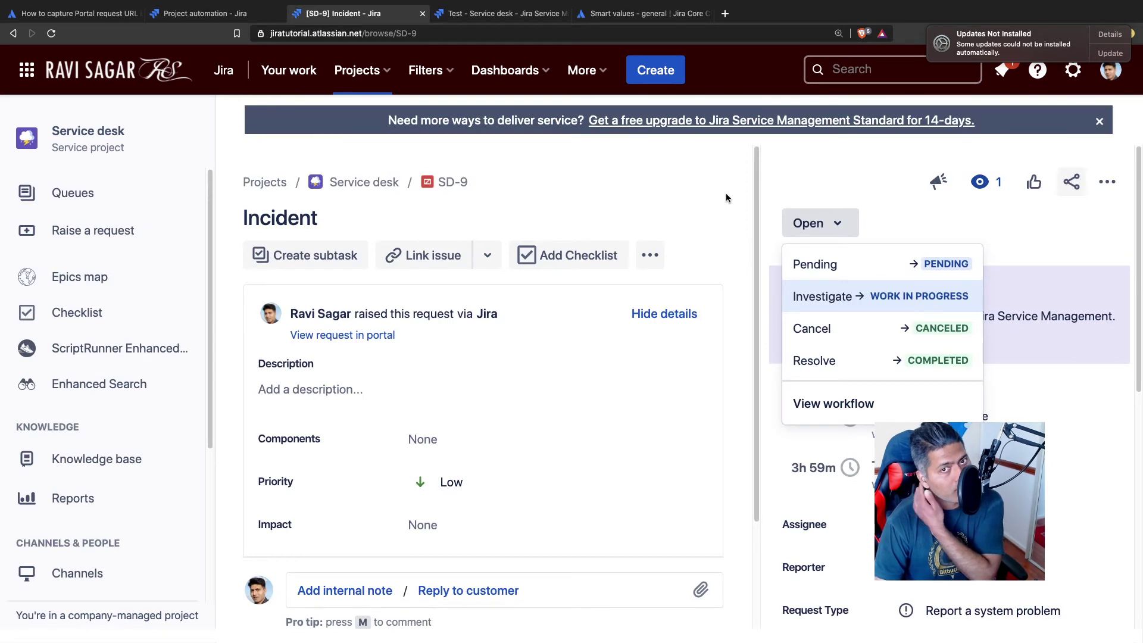
click(844, 298)
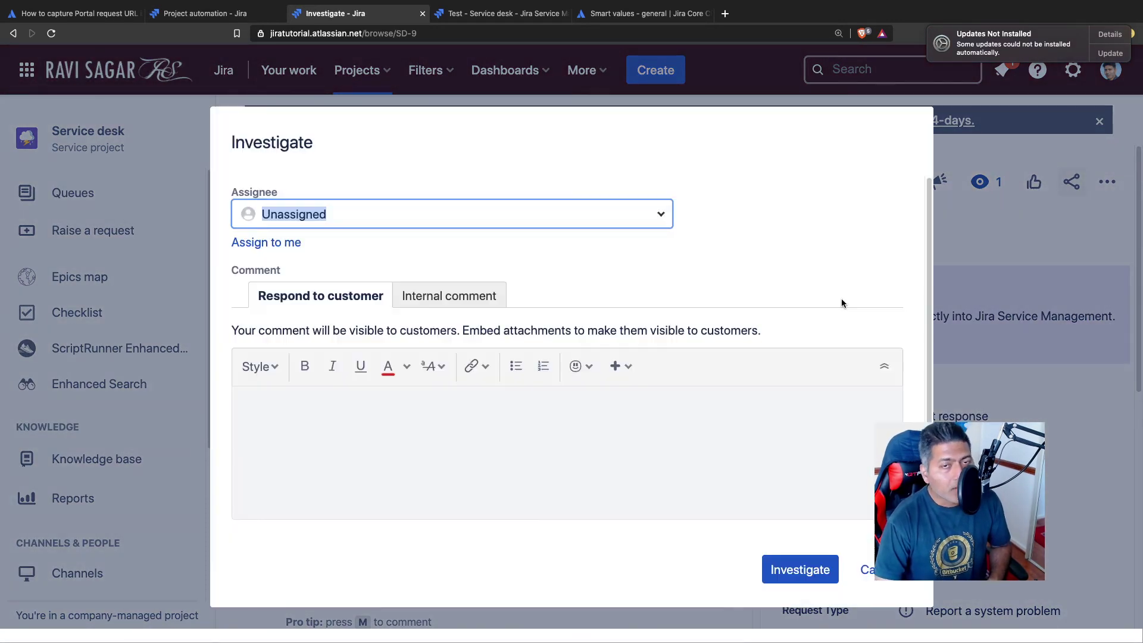
click(801, 566)
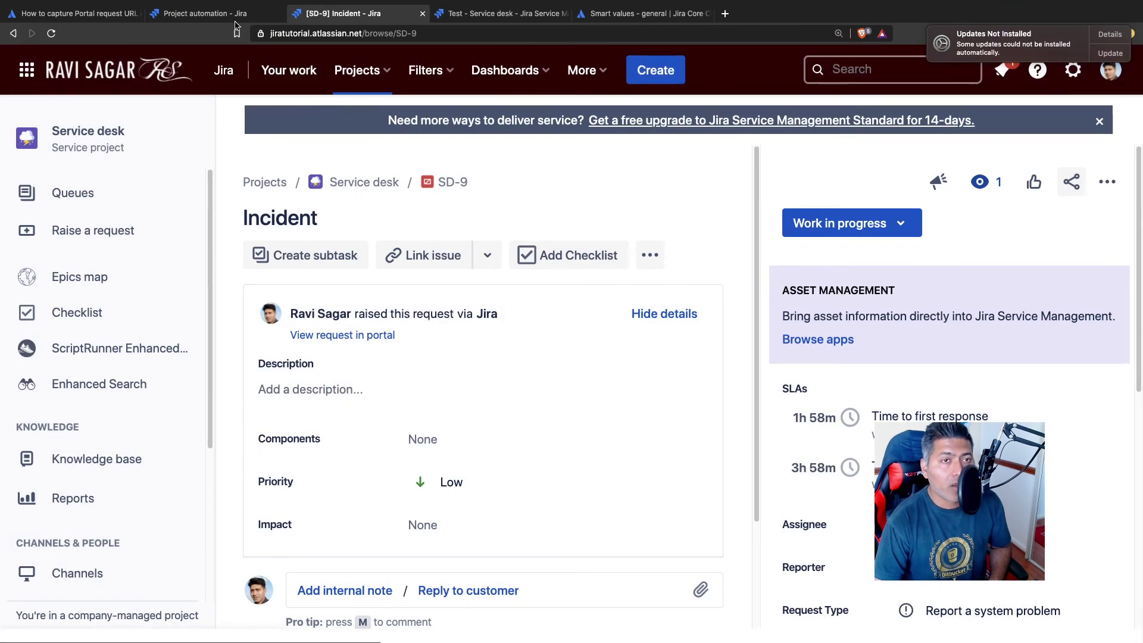
click(231, 19)
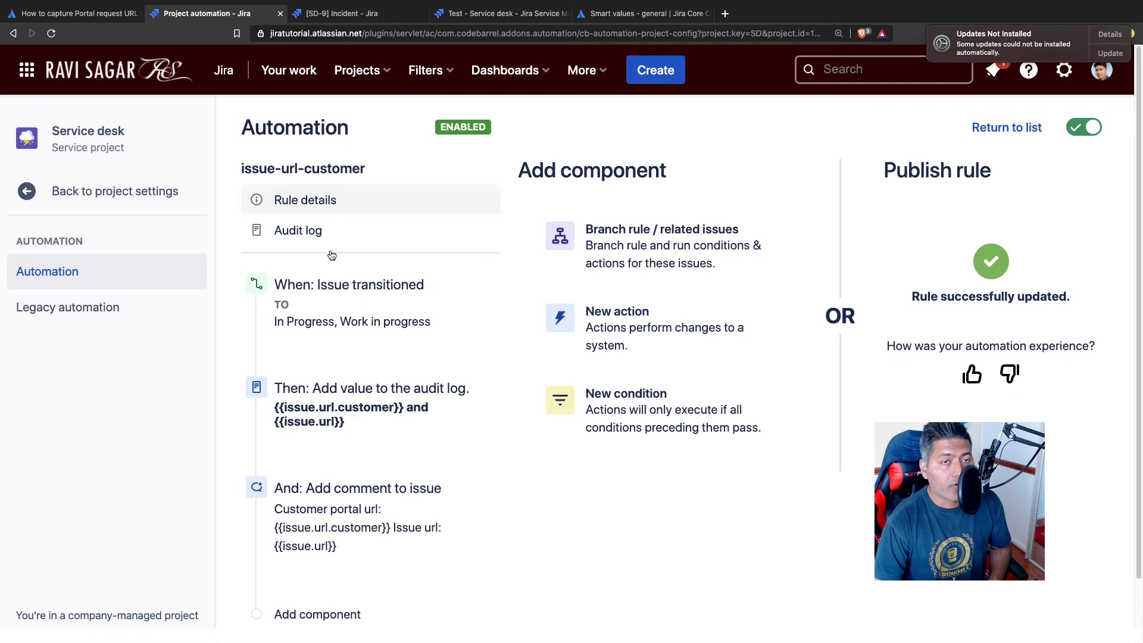
Expand the latest SUCCESS audit log entry and highlight the logged customer portal URL
click(400, 249)
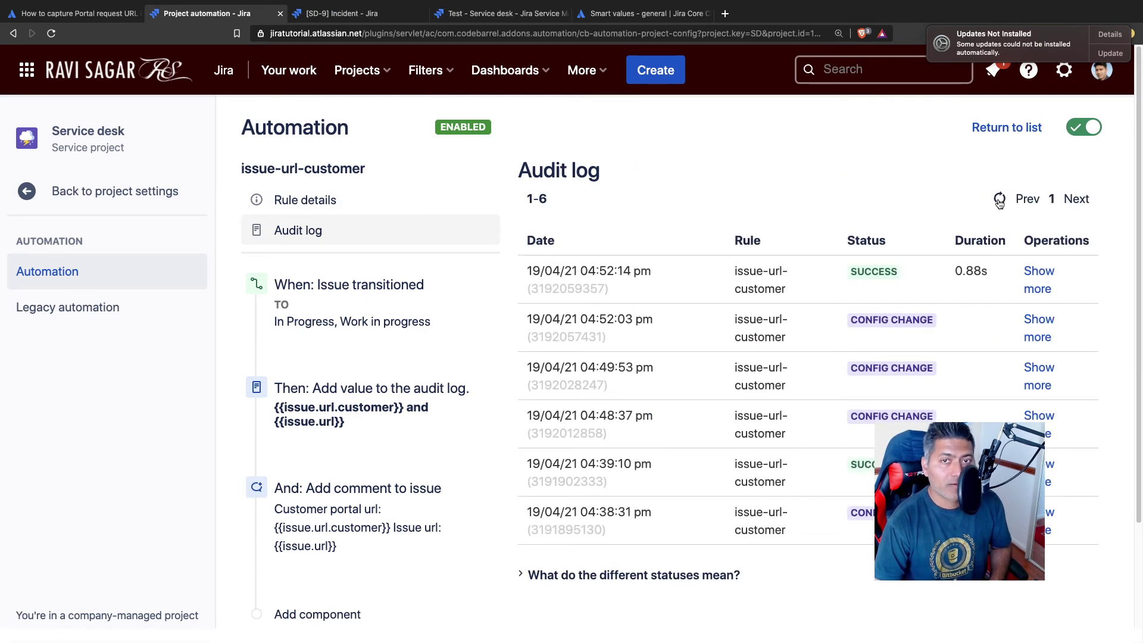
click(1036, 273)
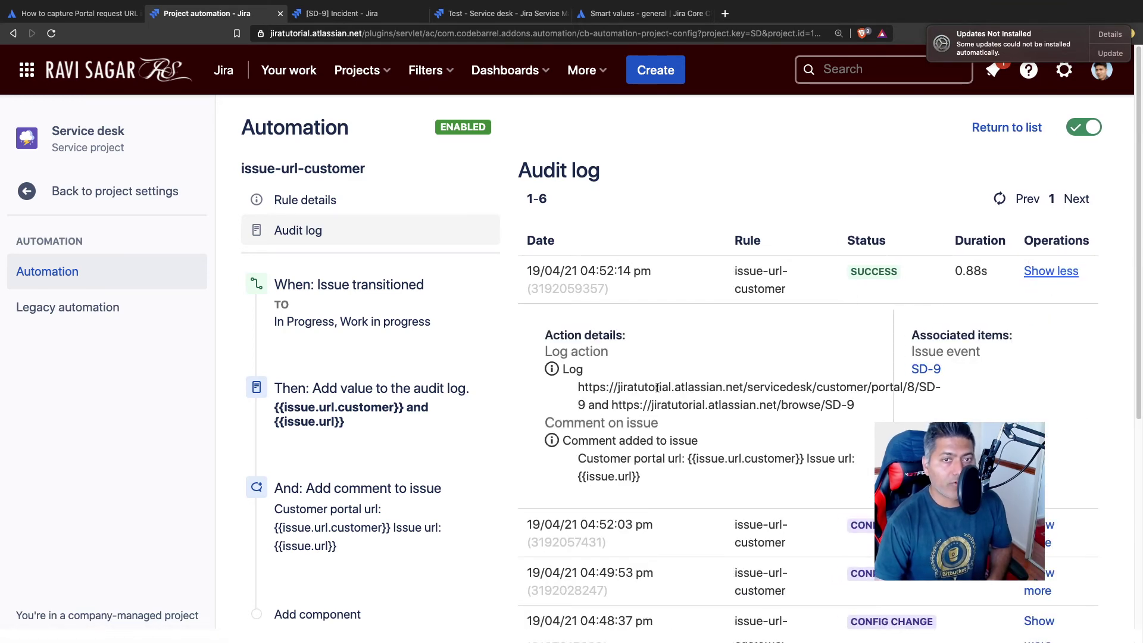
triple_click(641, 386)
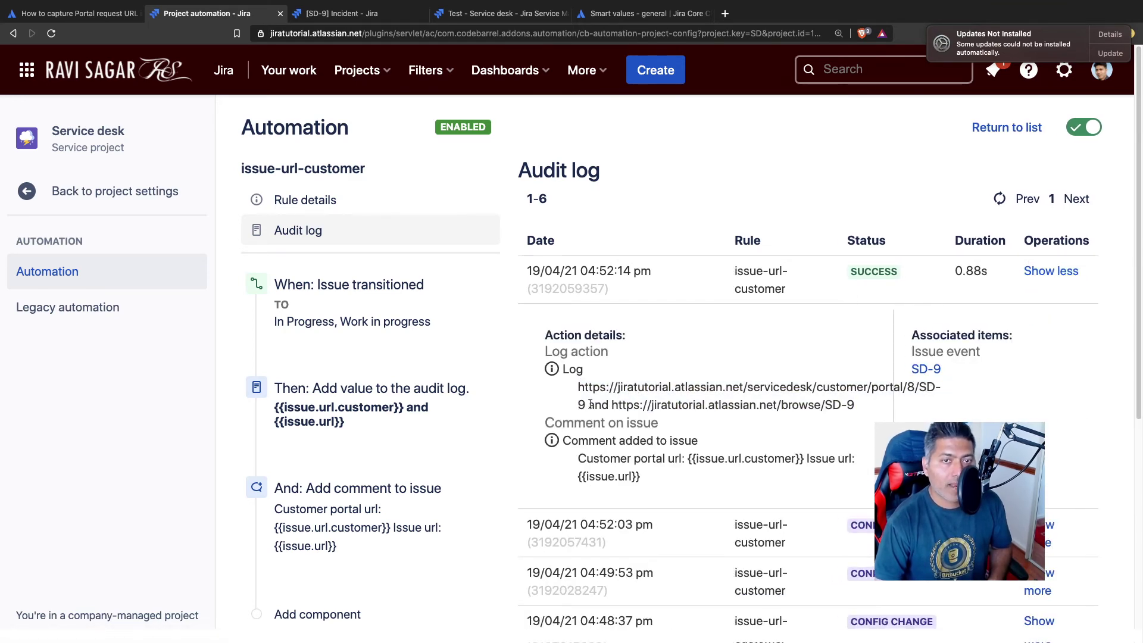
drag(588, 404, 577, 387)
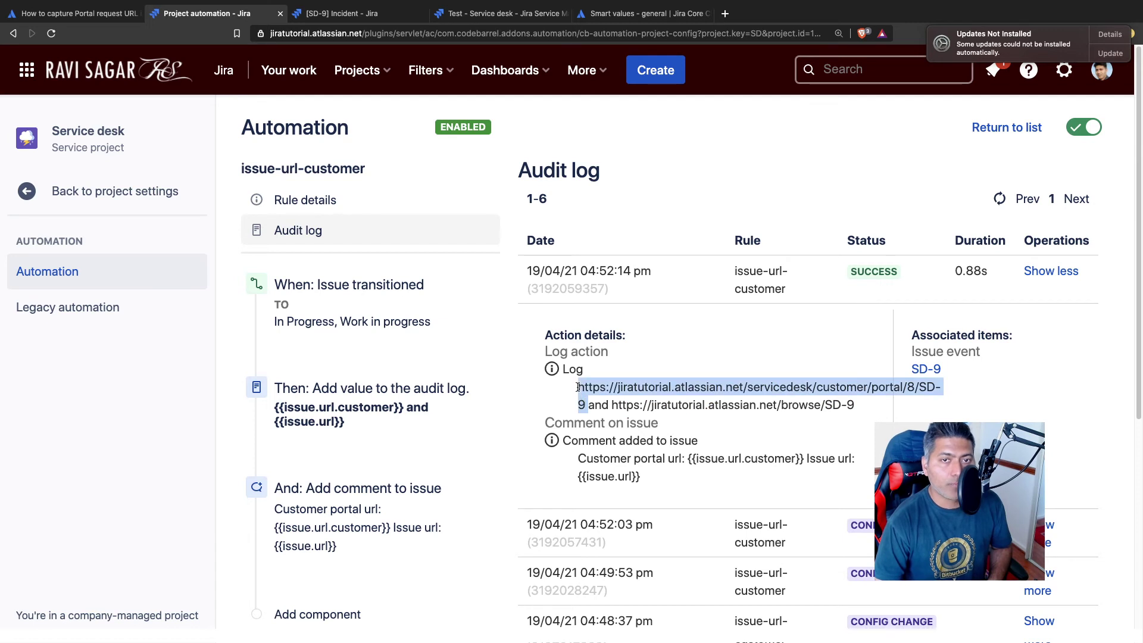
Select the logged SD-9 issue URL, then return to the SD-9 Incident page
click(870, 410)
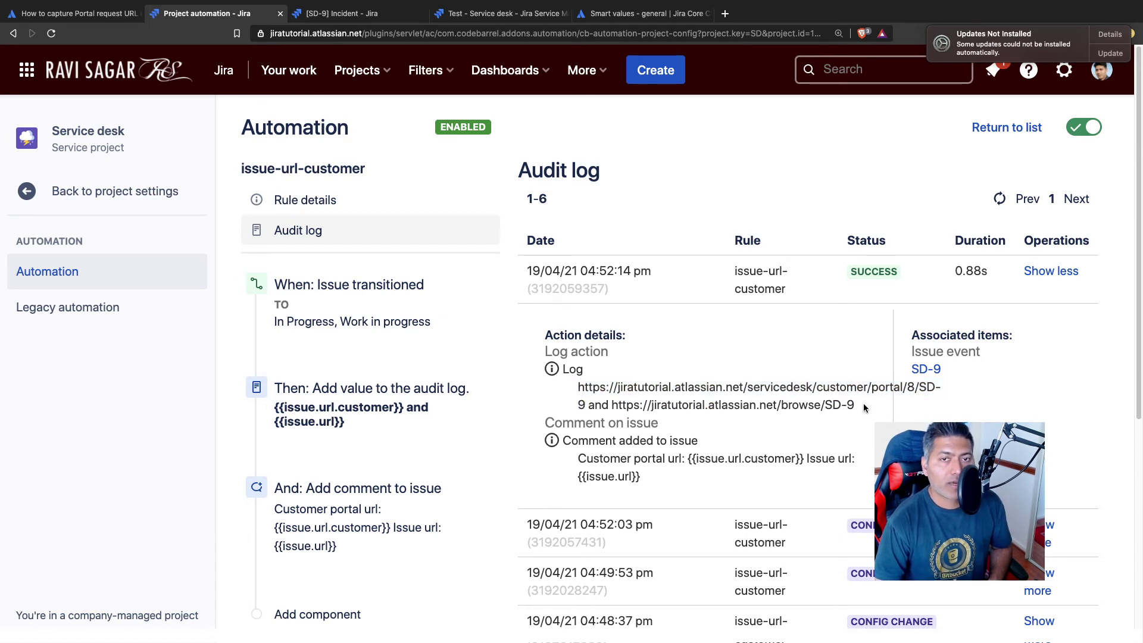
drag(865, 407, 612, 405)
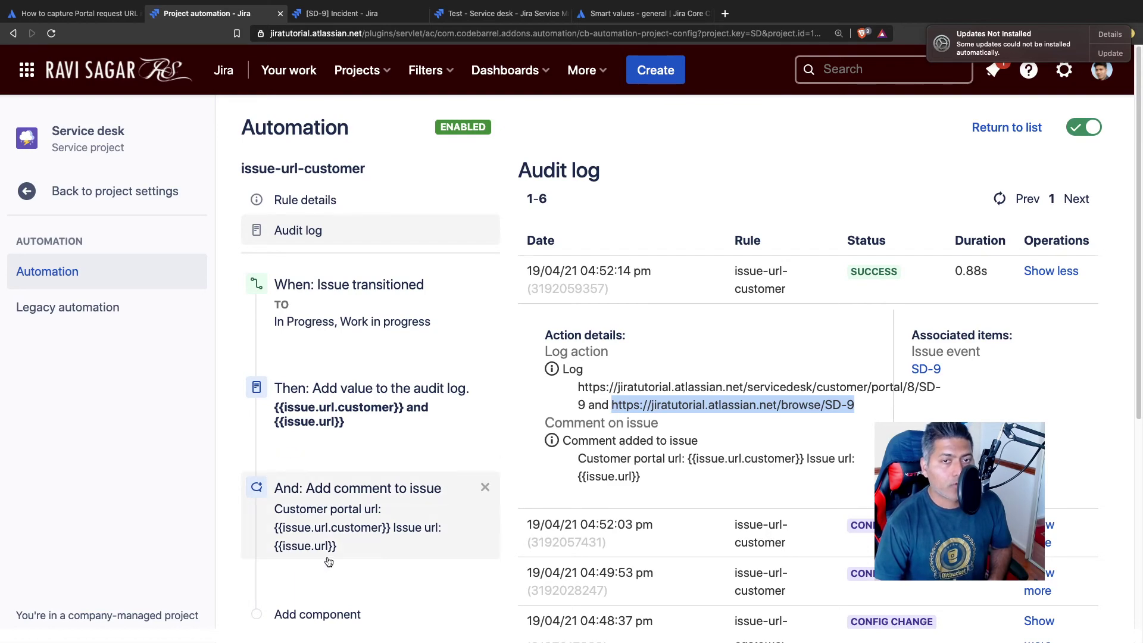
scroll(357, 531, down, 5)
scroll(488, 498, up, 5)
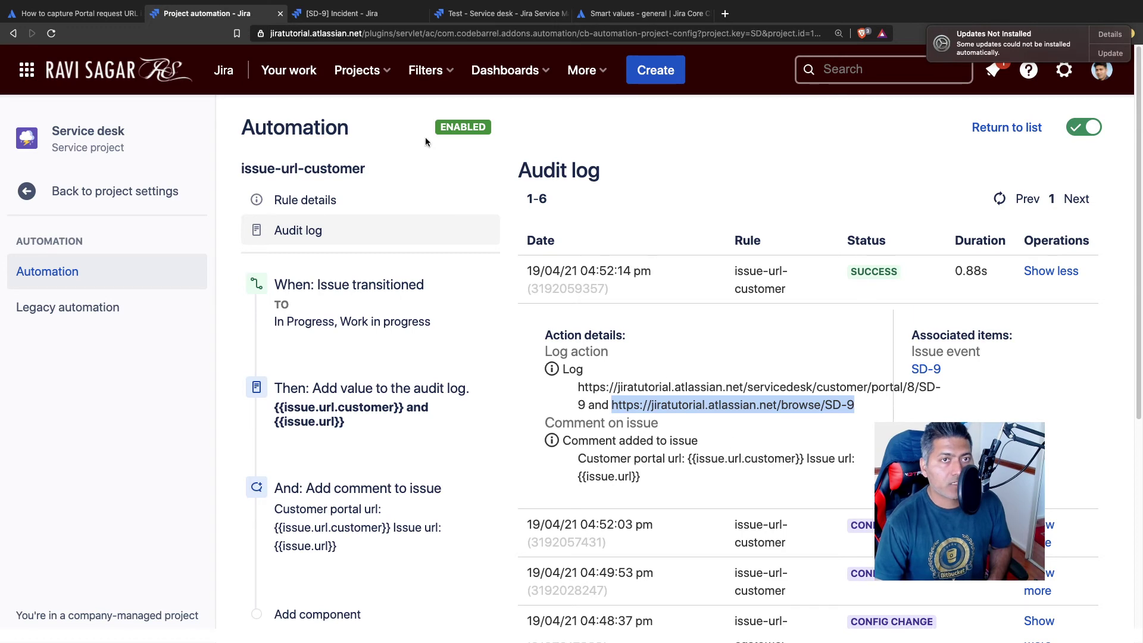
click(335, 22)
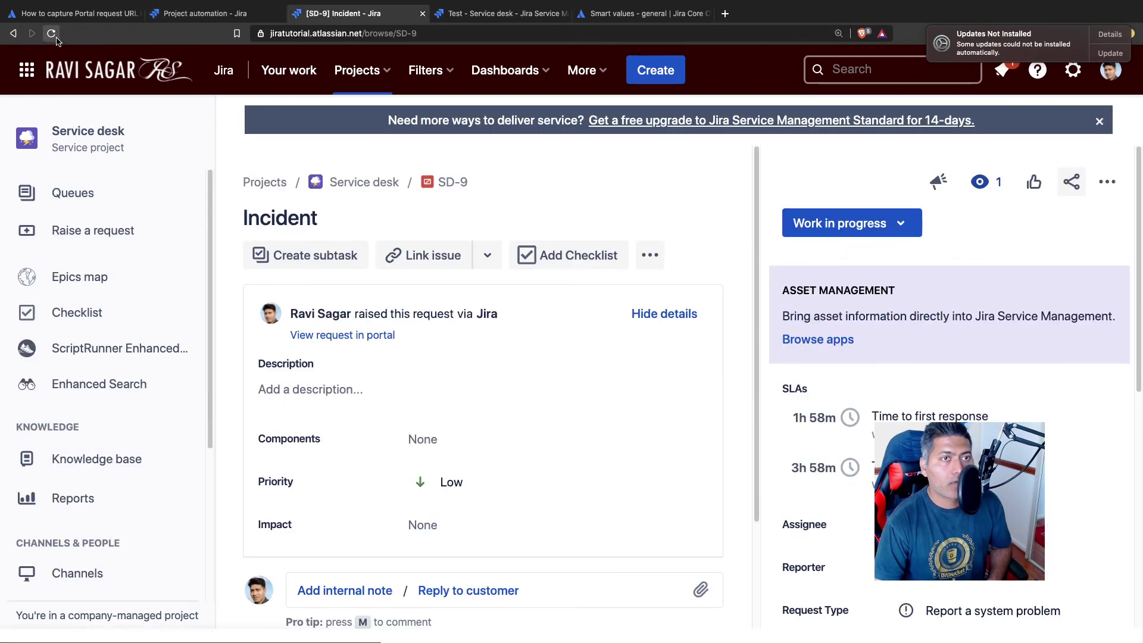
Reload SD-9 and scroll to the Automation for Jira internal note listing both URLs
click(53, 36)
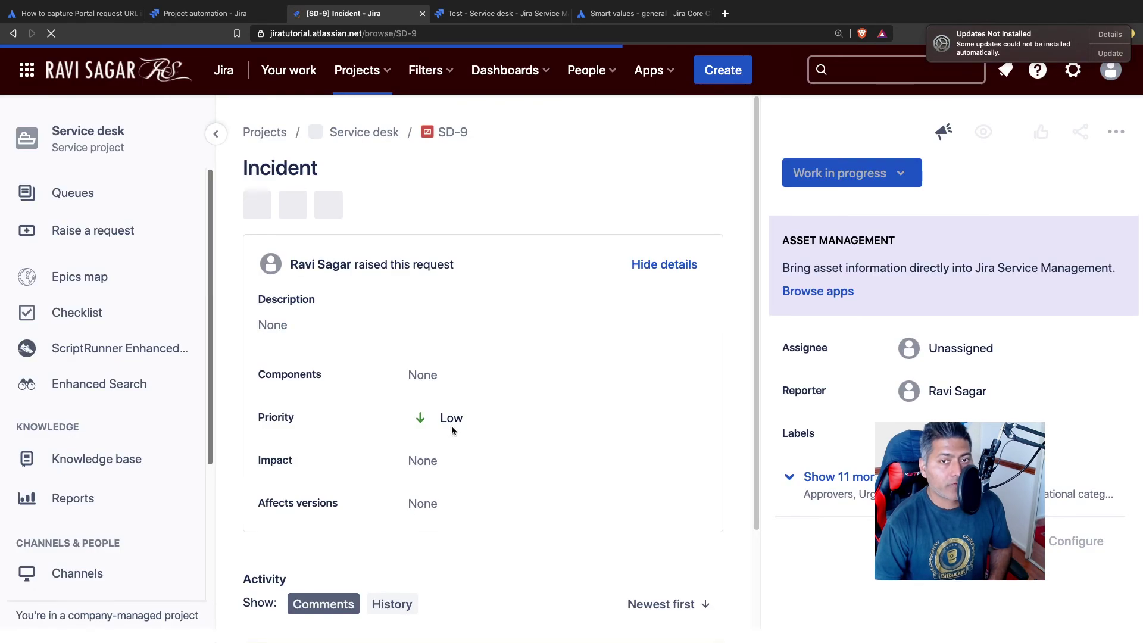
scroll(451, 428, down, 3)
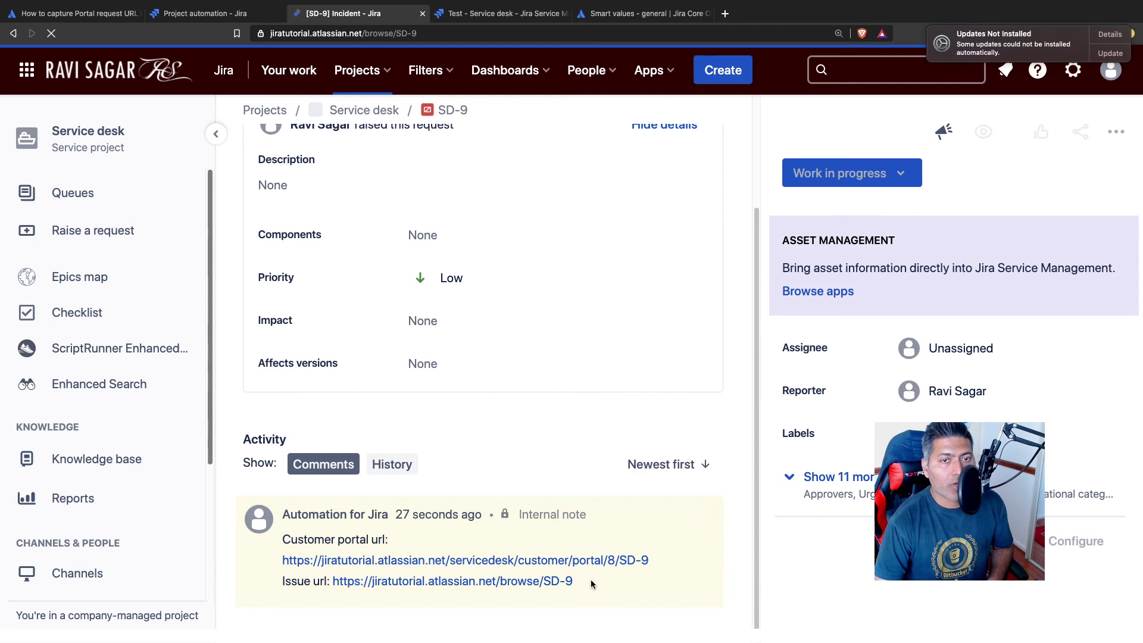
scroll(562, 526, down, 3)
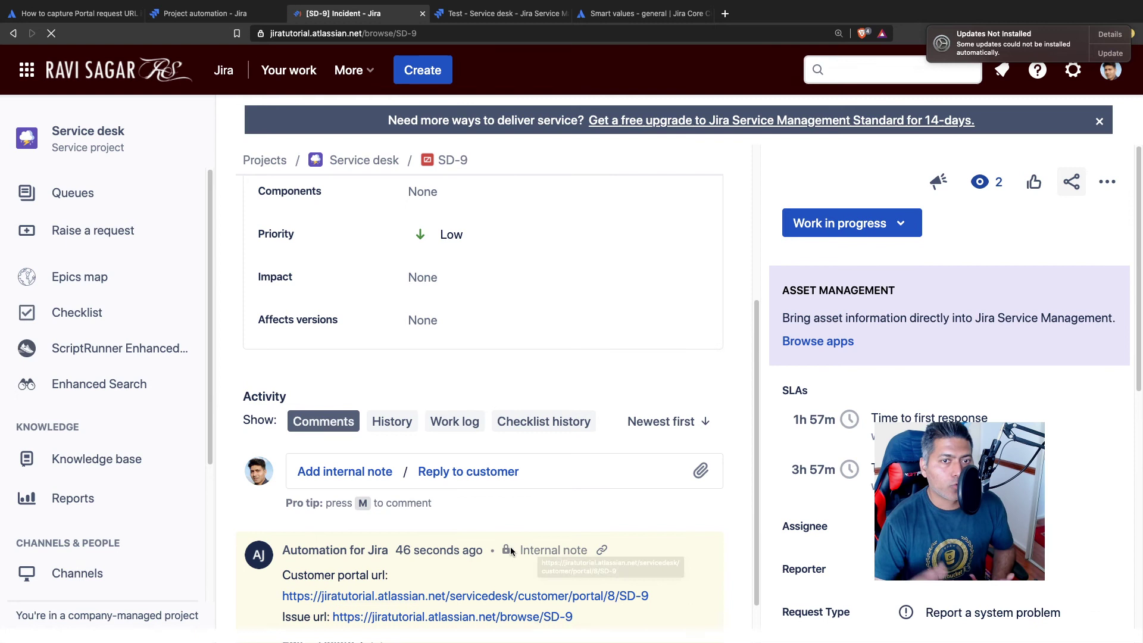
scroll(511, 551, down, 1)
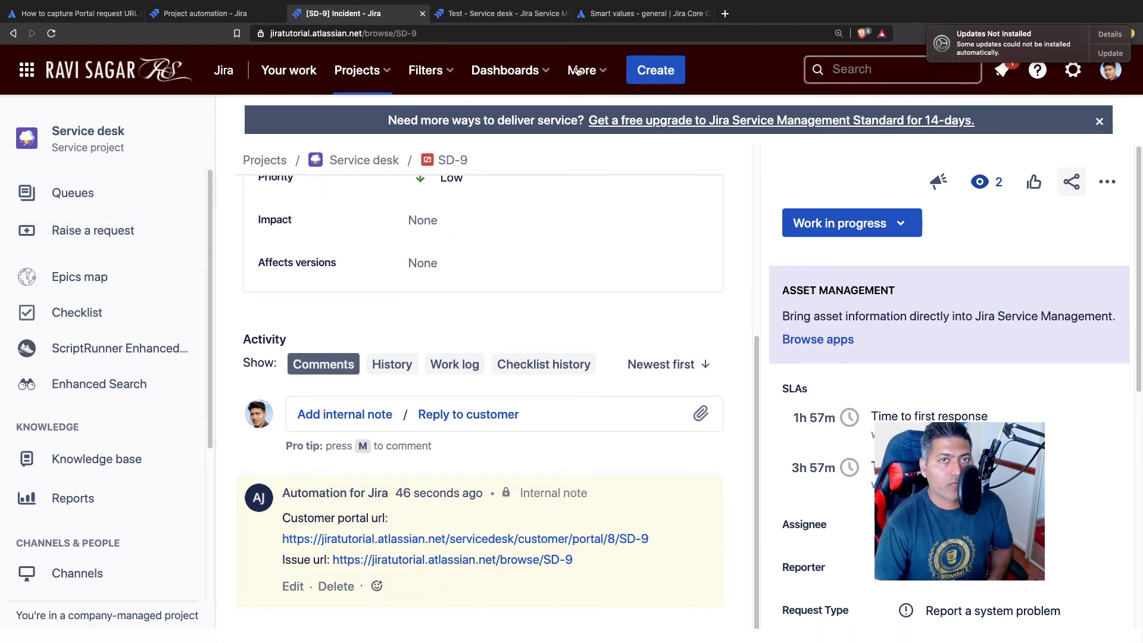
Highlight {{issue.url}} on the Smart values - general page, then jump back to the top
click(621, 16)
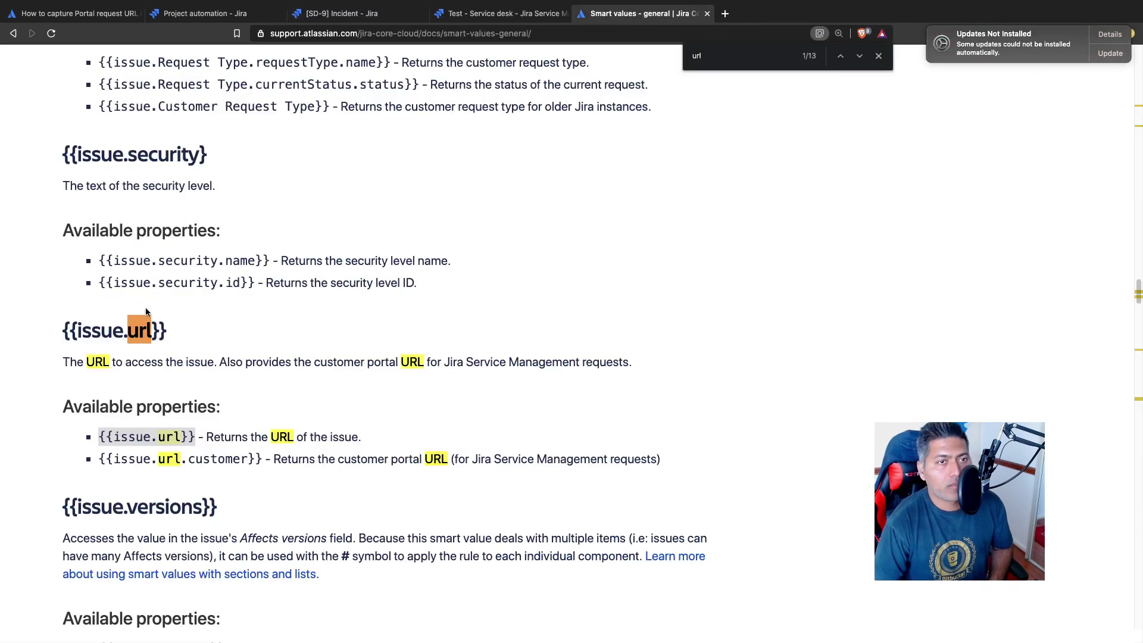
drag(99, 437, 194, 437)
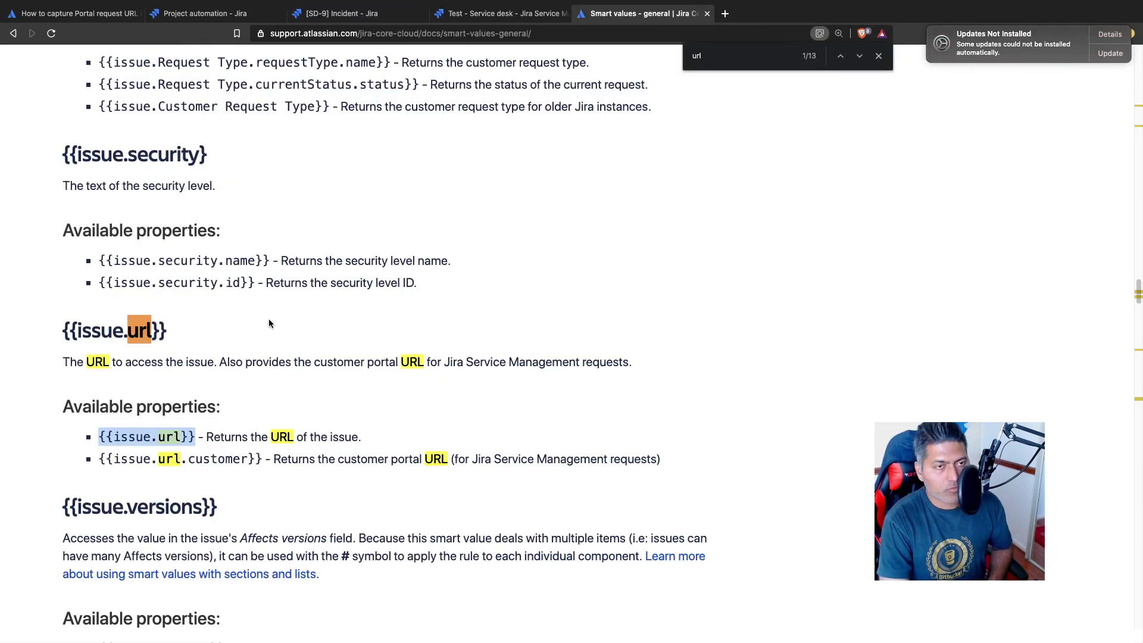
key(Home)
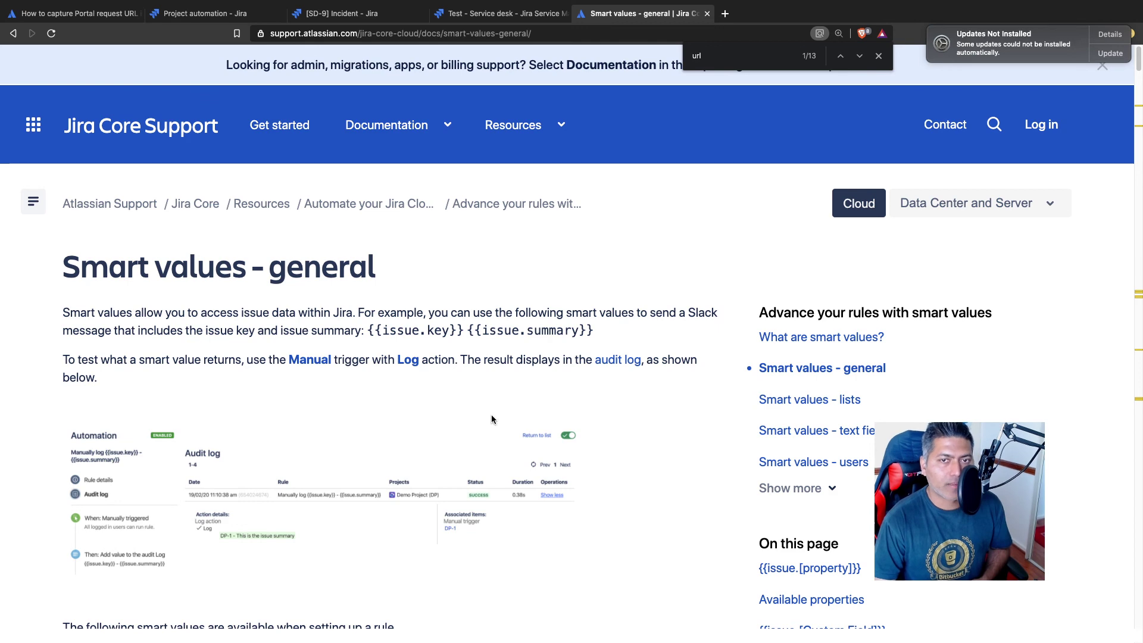
Open the Smart values - lists documentation page and skim its list, list.average and list.isEmpty entries
click(808, 404)
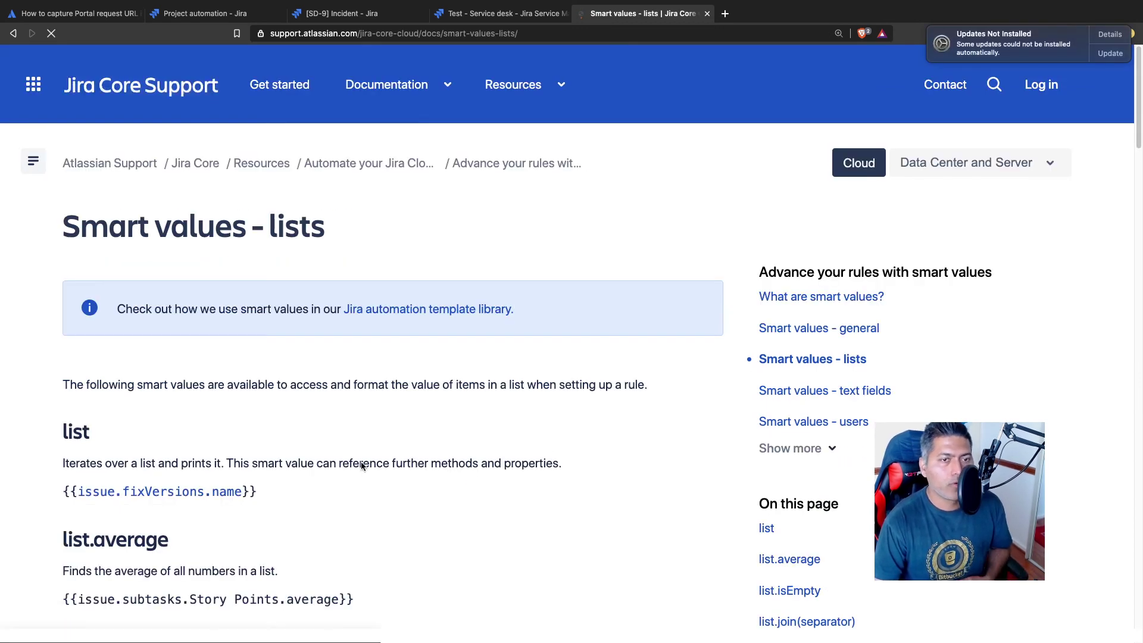
scroll(375, 463, down, 4)
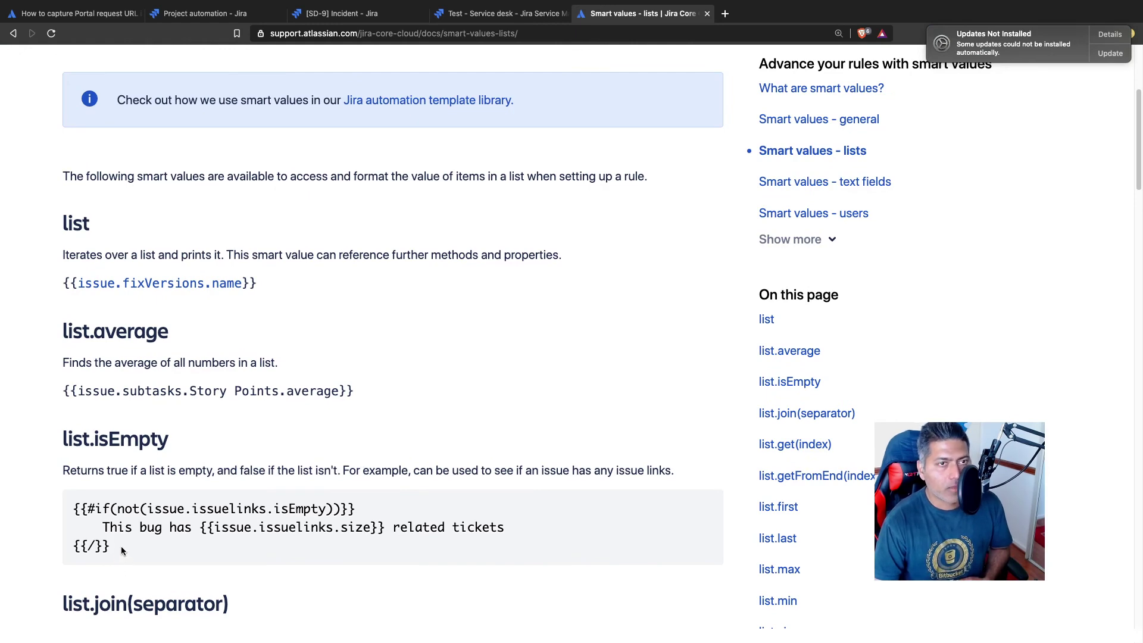
scroll(121, 545, up, 5)
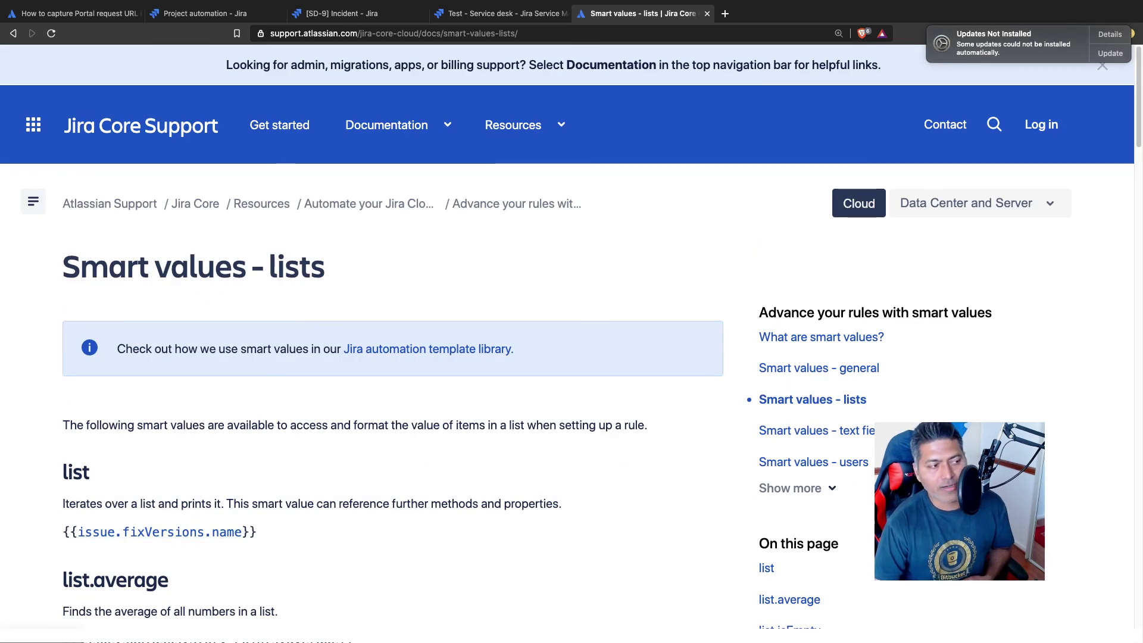